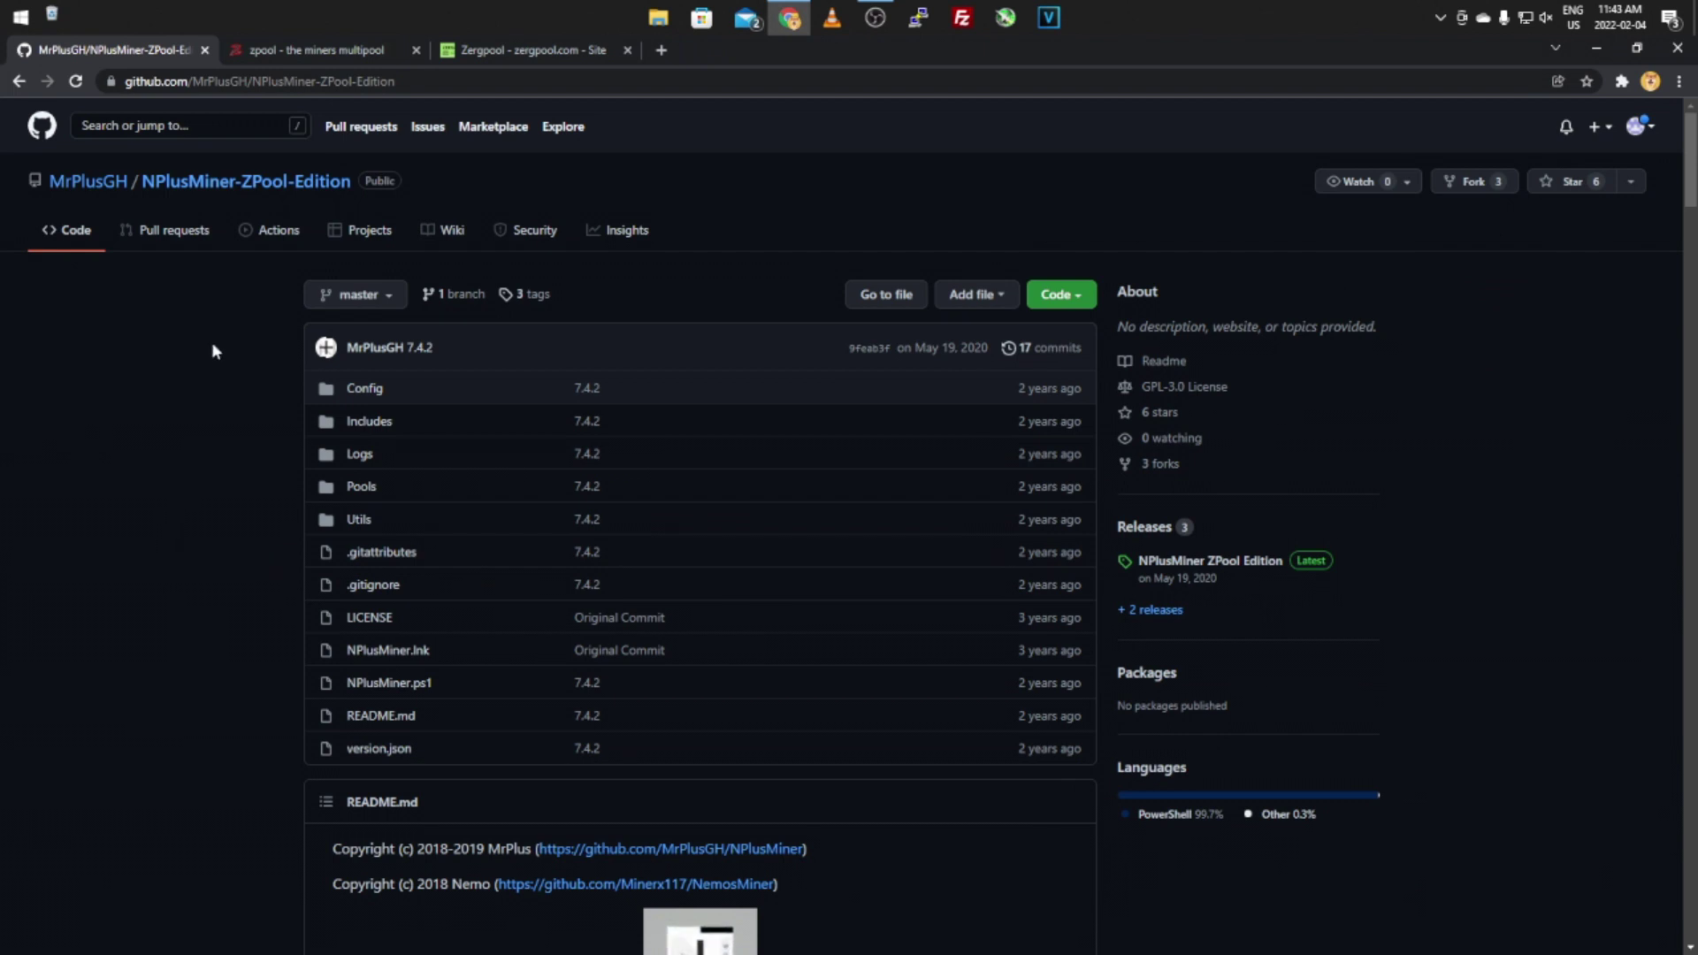
# - Switch to the zpool tab to view the x16r stratum generator and its profitability and hashrate charts
pyautogui.click(268, 49)
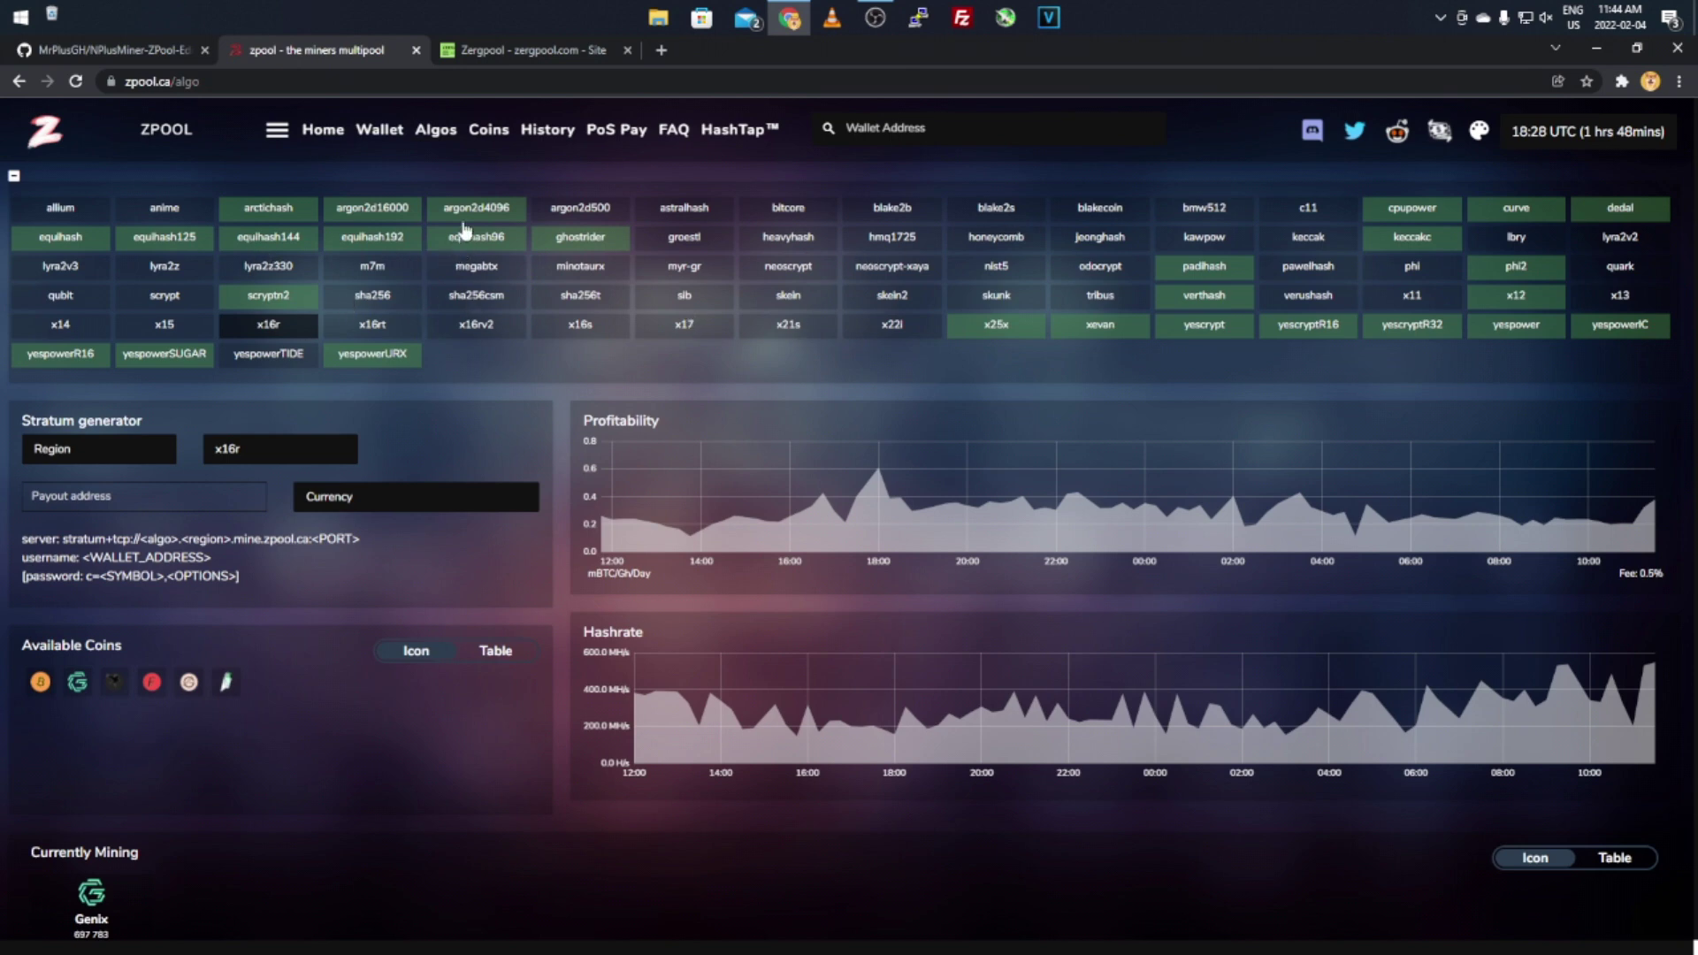
# - Switch to the Zergpool tab and scroll through its pool status table and command line generator
pyautogui.click(463, 58)
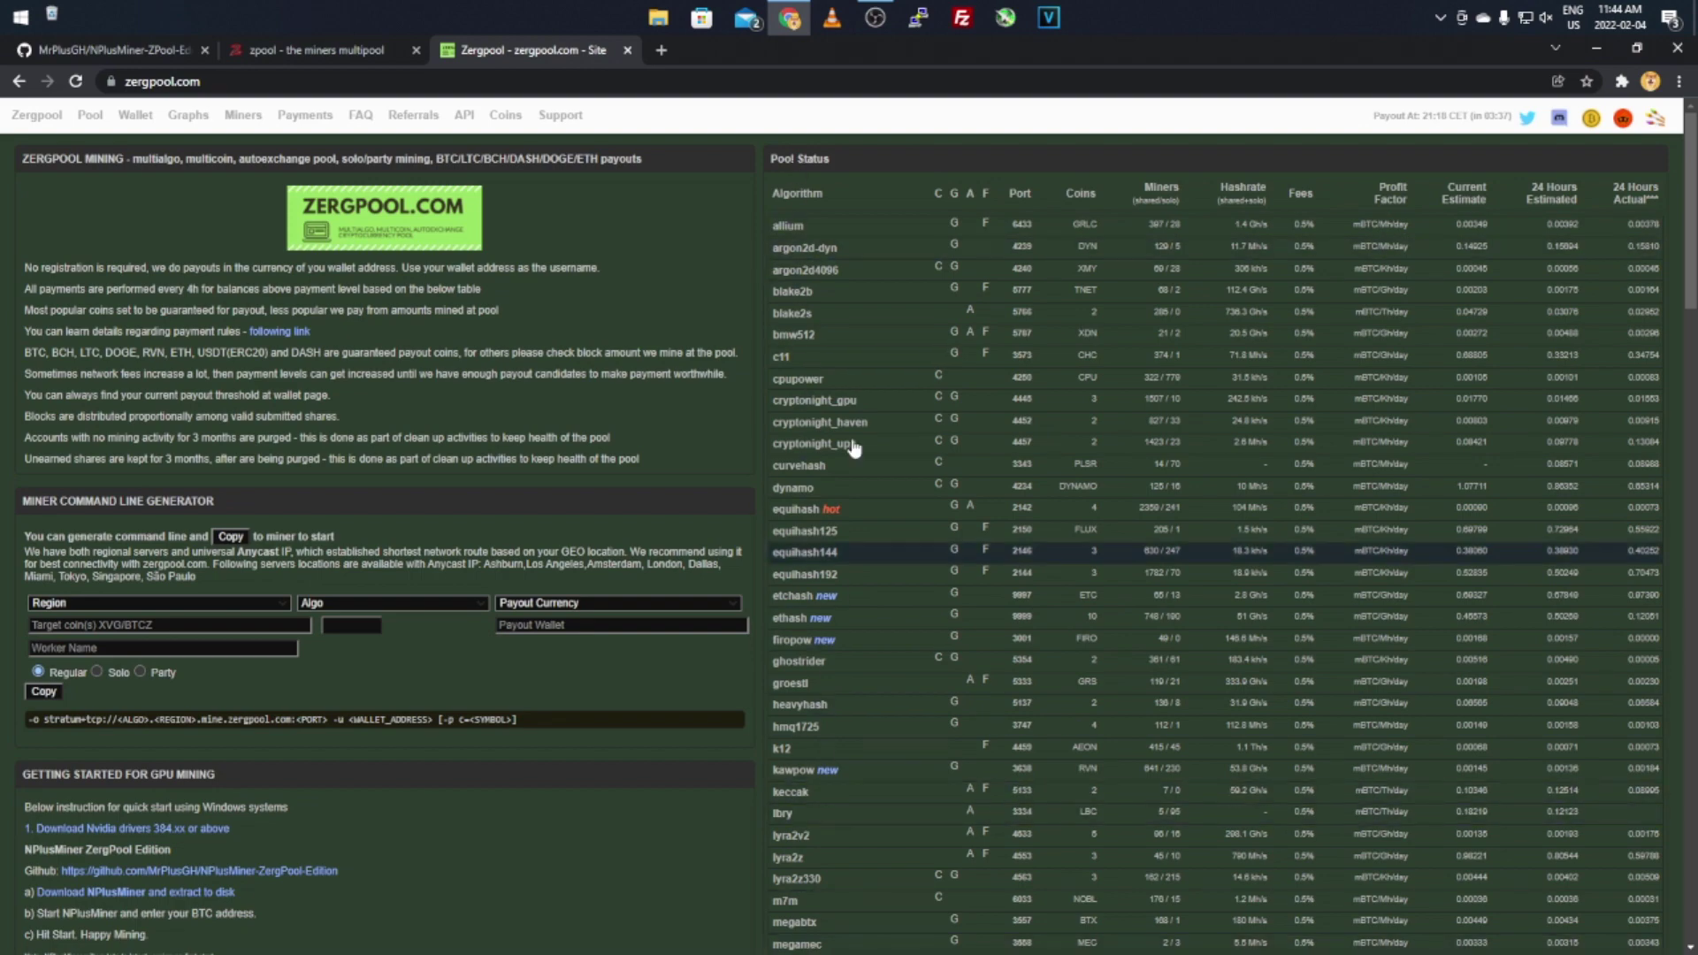
pyautogui.scroll(-5, 834, 508)
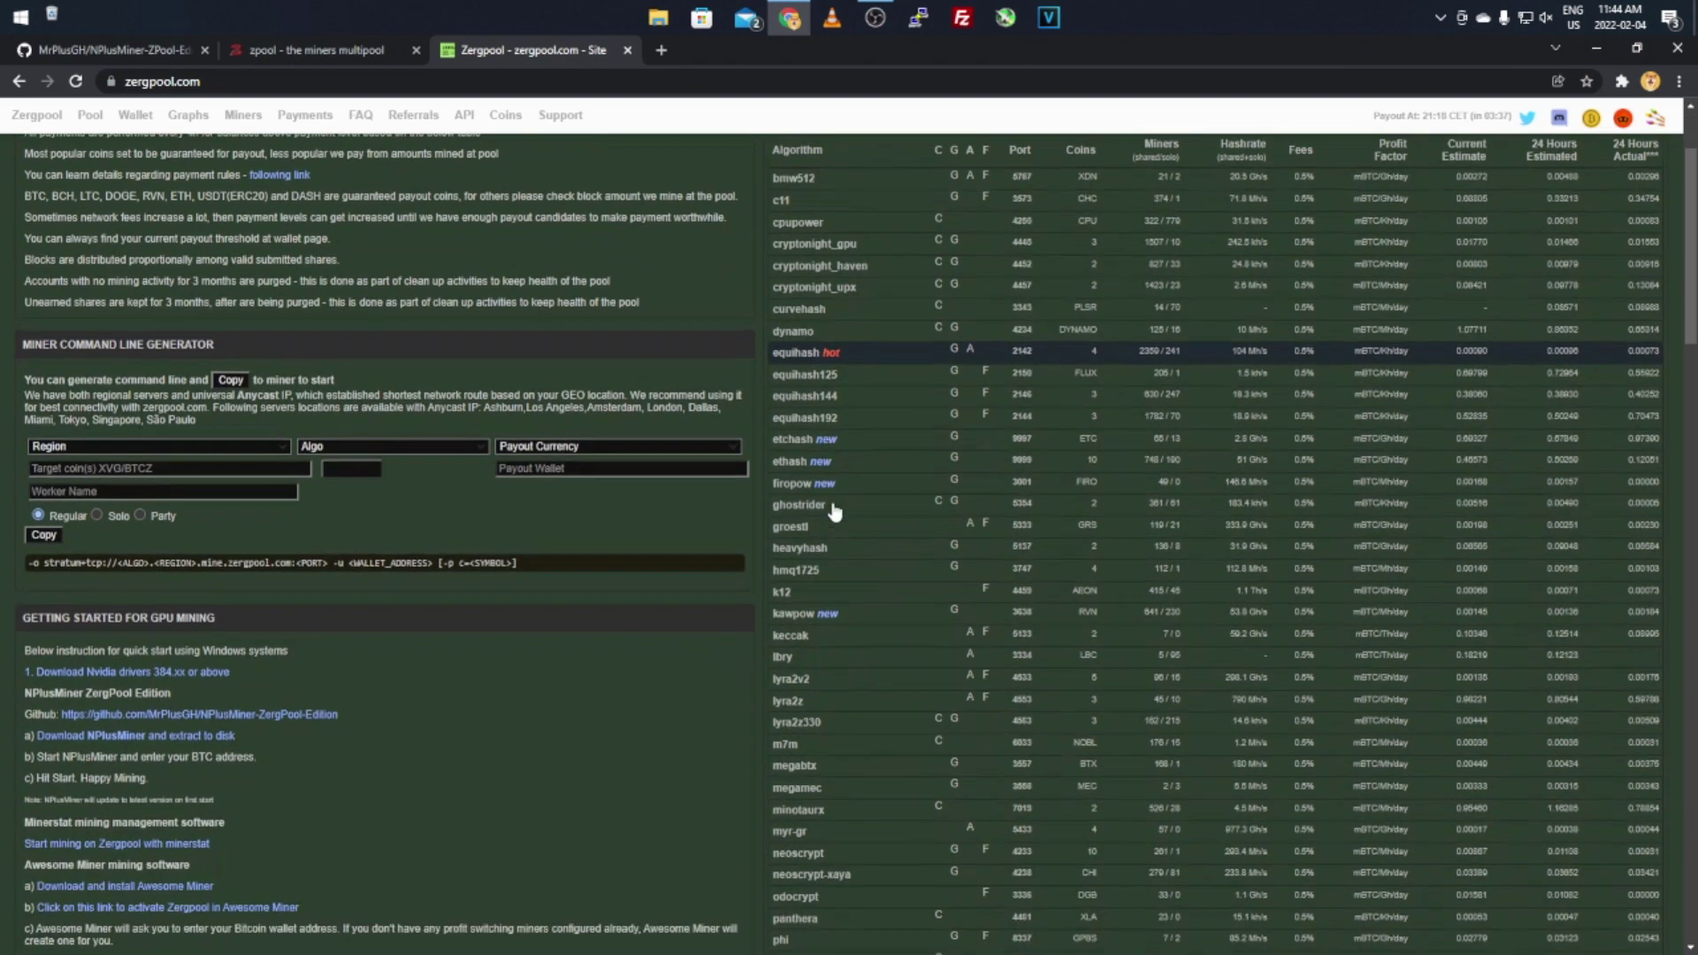
pyautogui.scroll(-7, 834, 508)
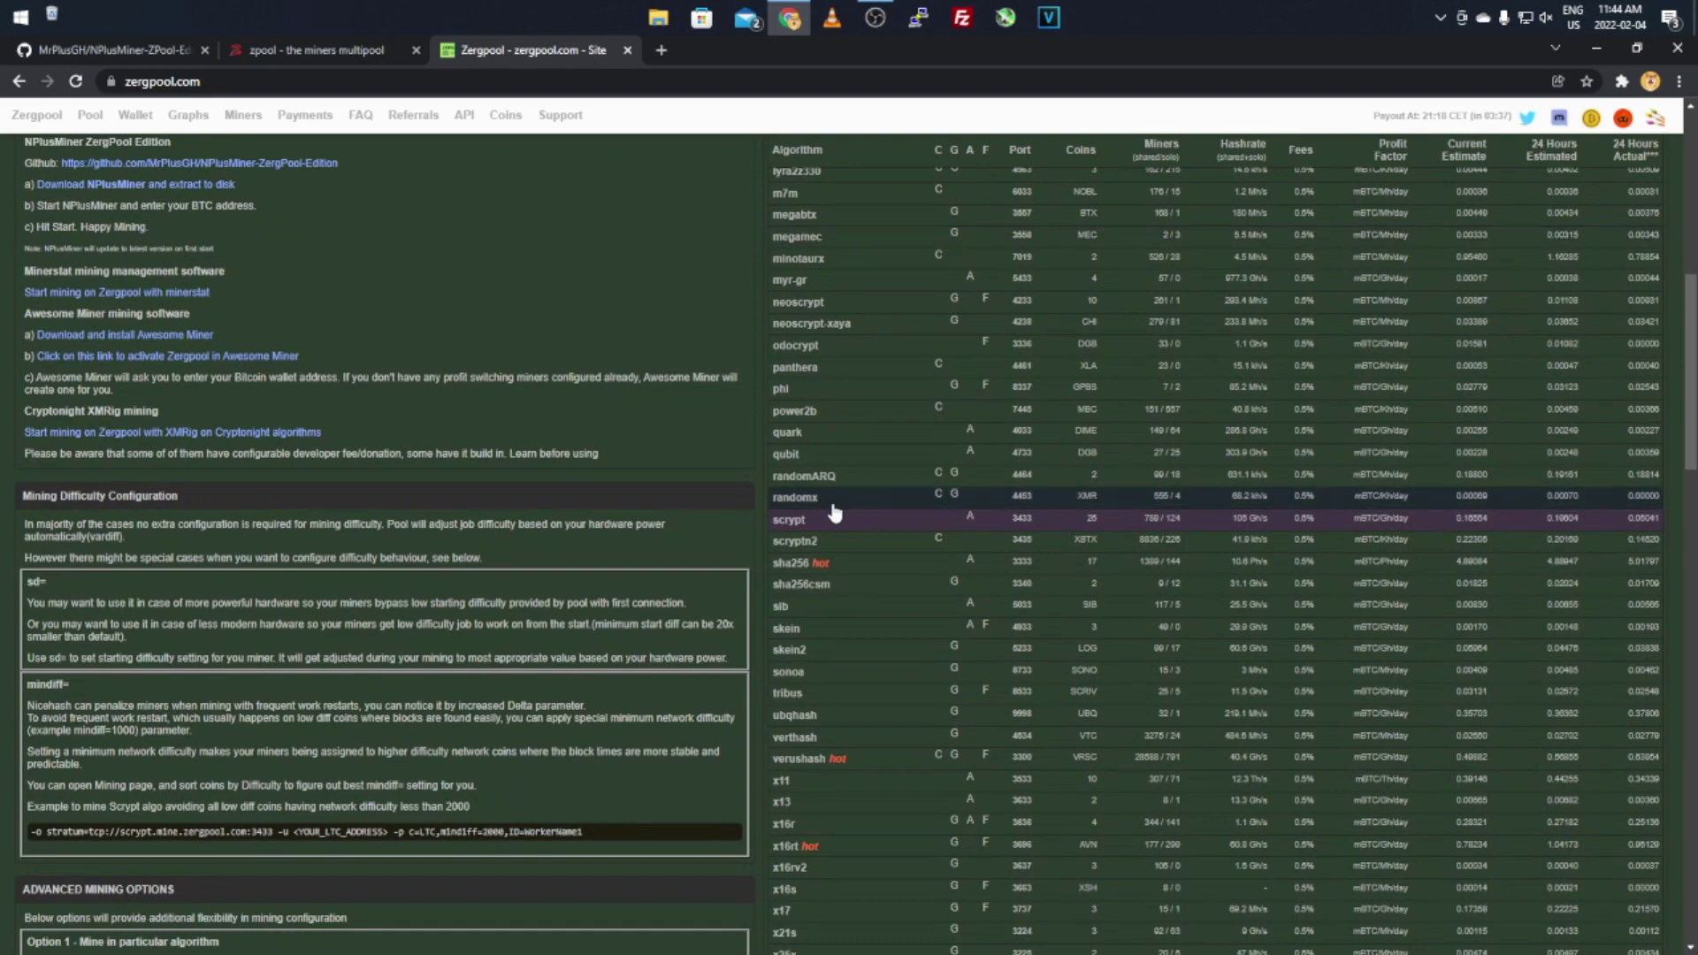
pyautogui.scroll(-1, 834, 513)
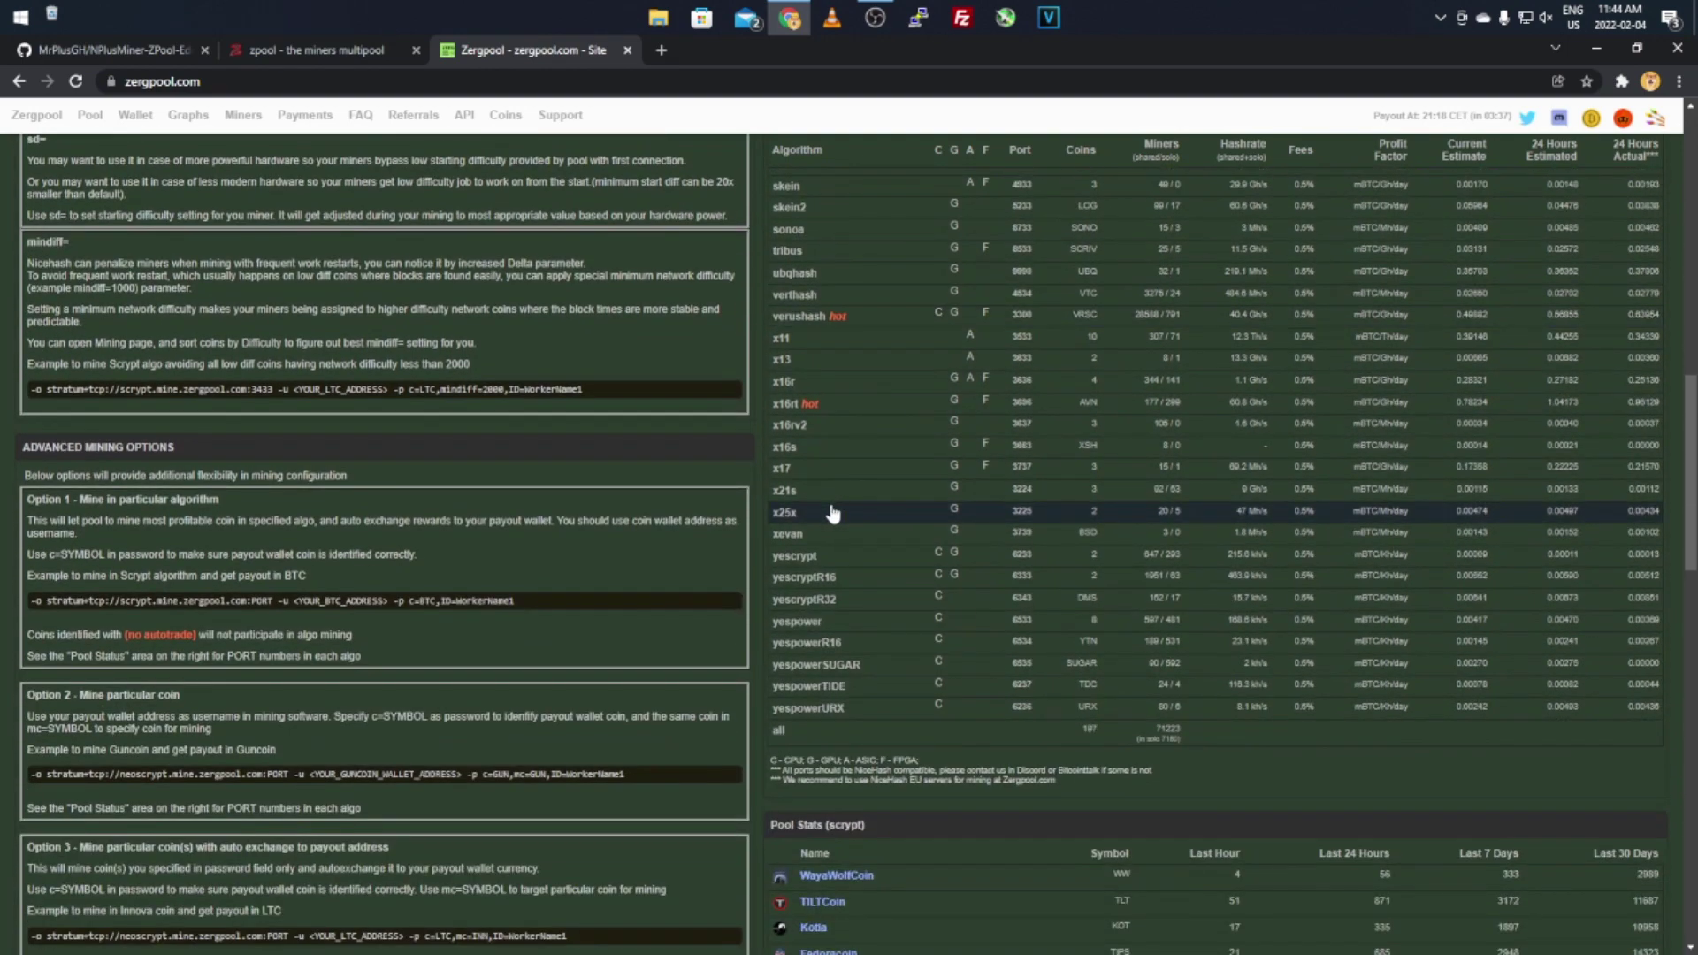
pyautogui.scroll(6, 833, 513)
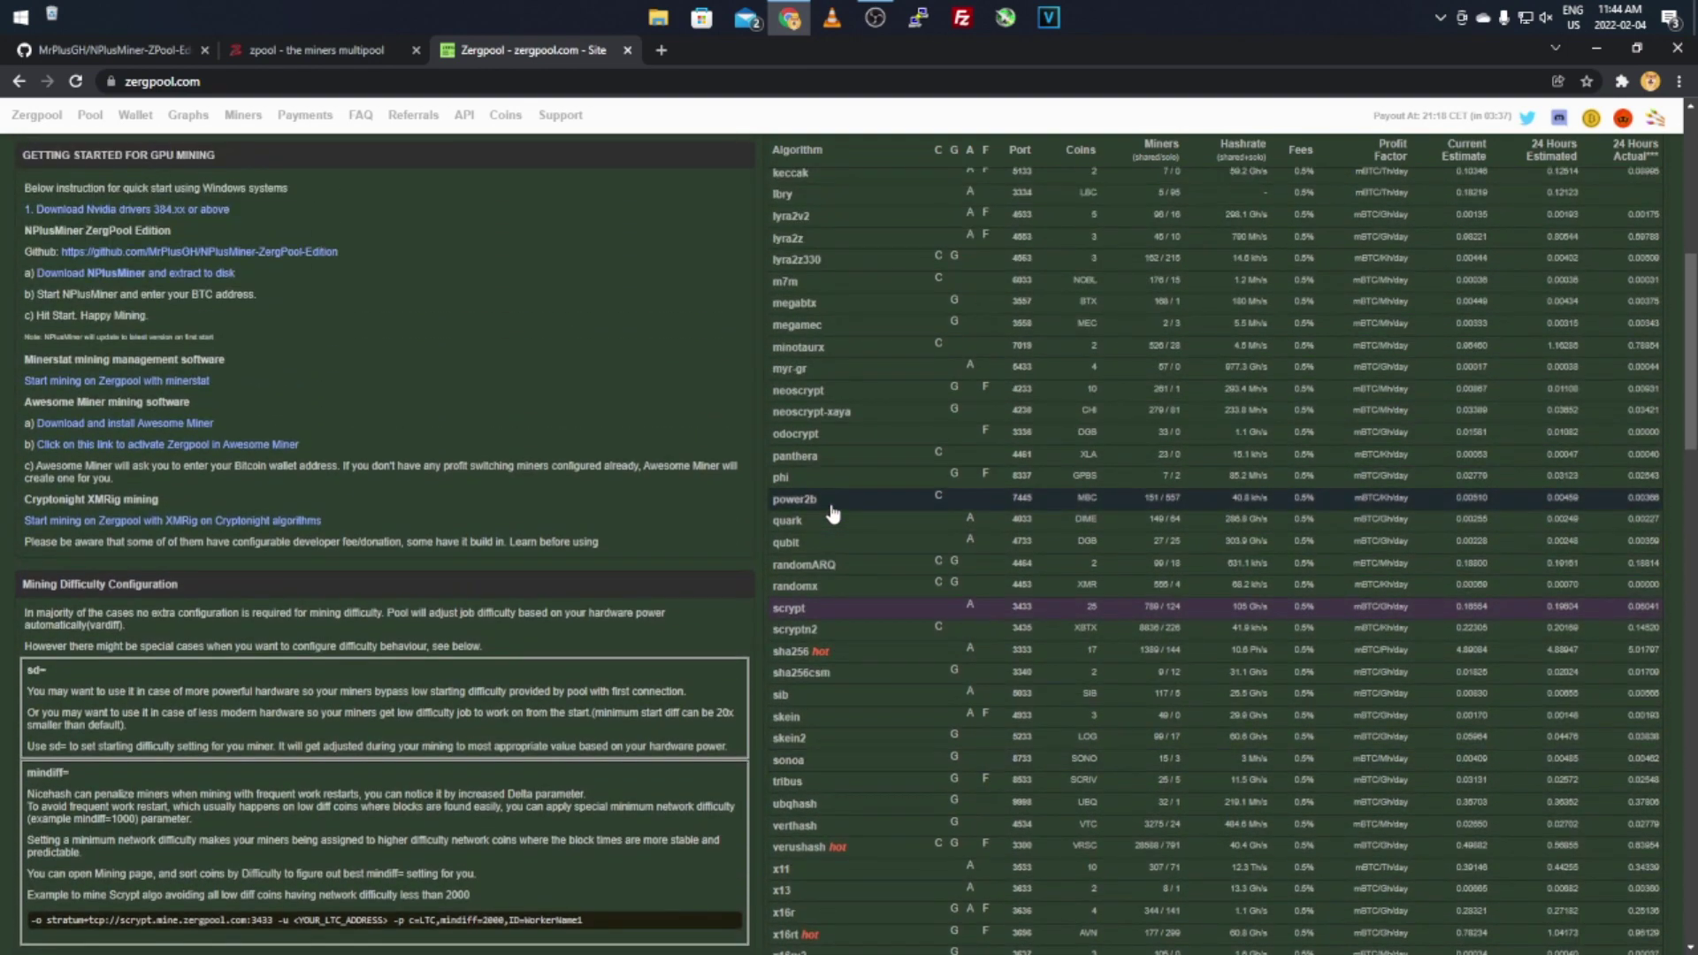
pyautogui.scroll(6, 832, 513)
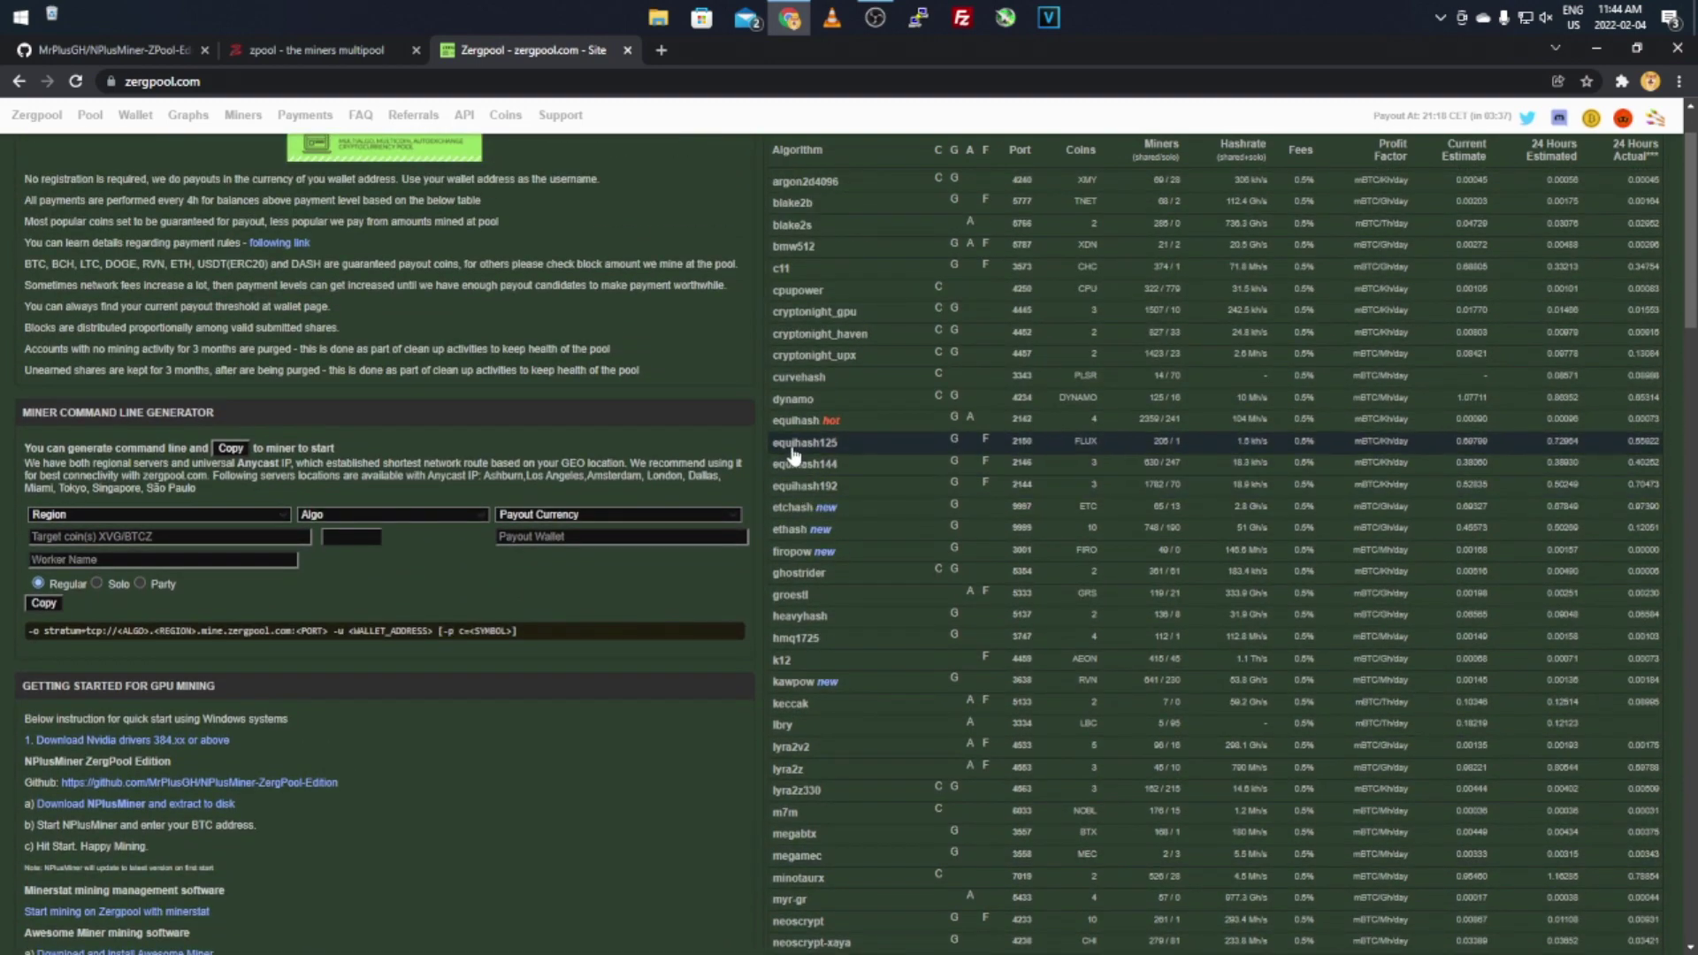
pyautogui.scroll(1, 793, 455)
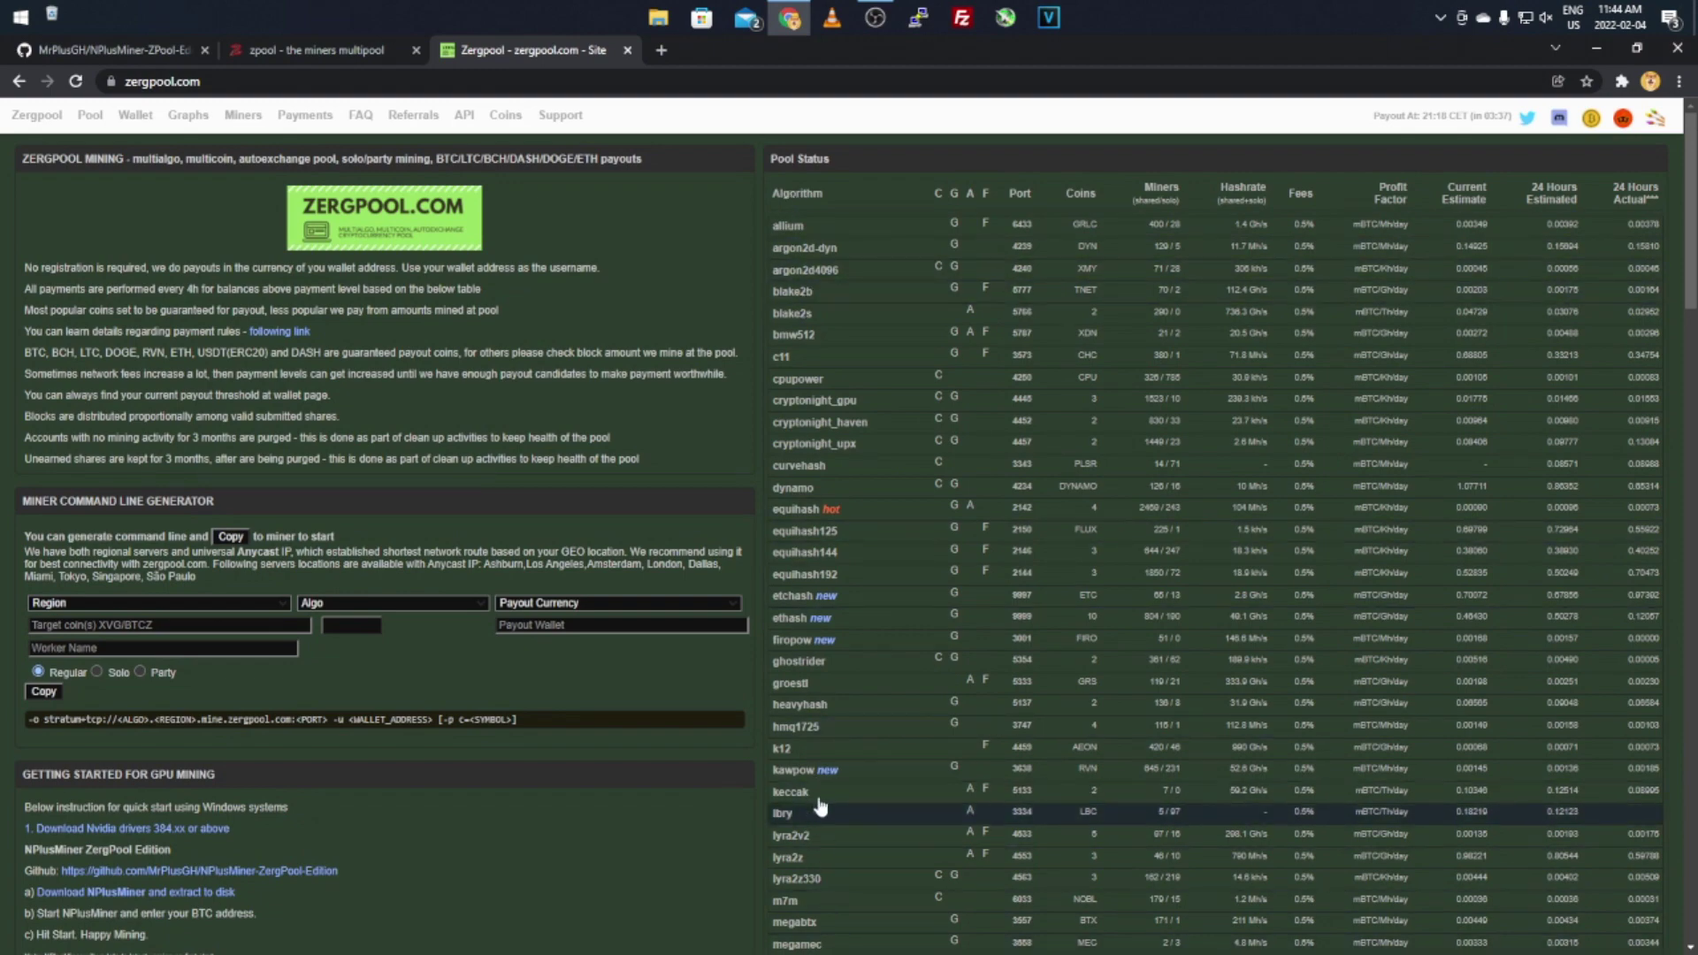
pyautogui.scroll(-6, 854, 630)
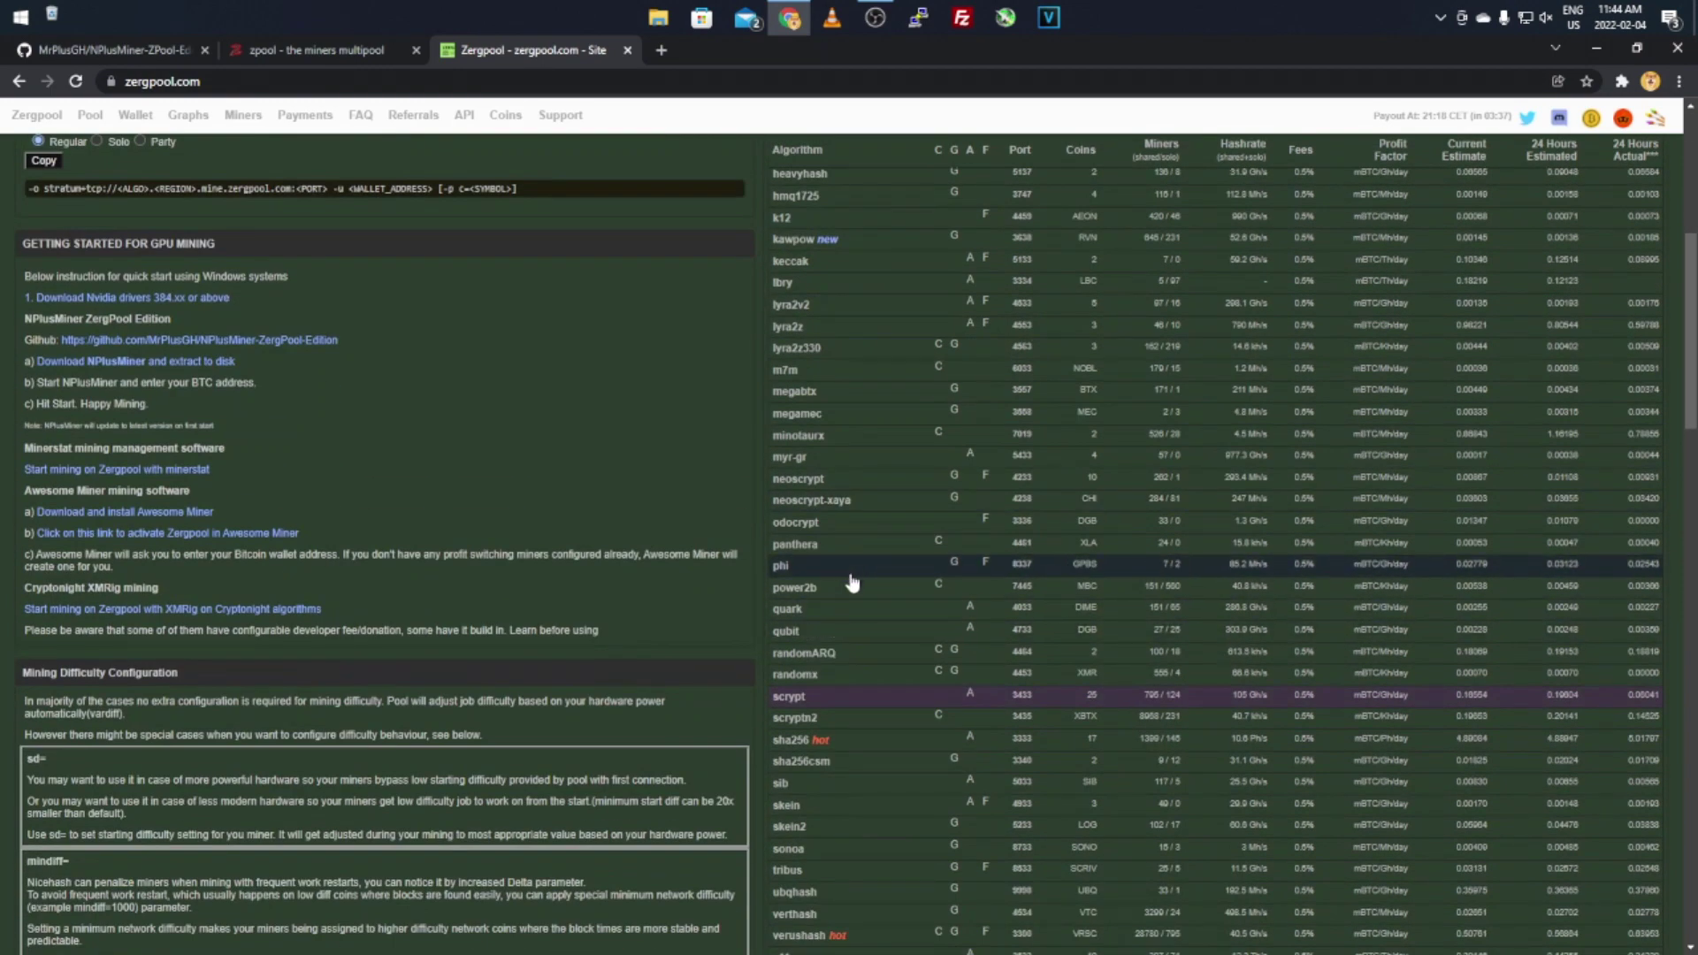
pyautogui.scroll(-7, 806, 754)
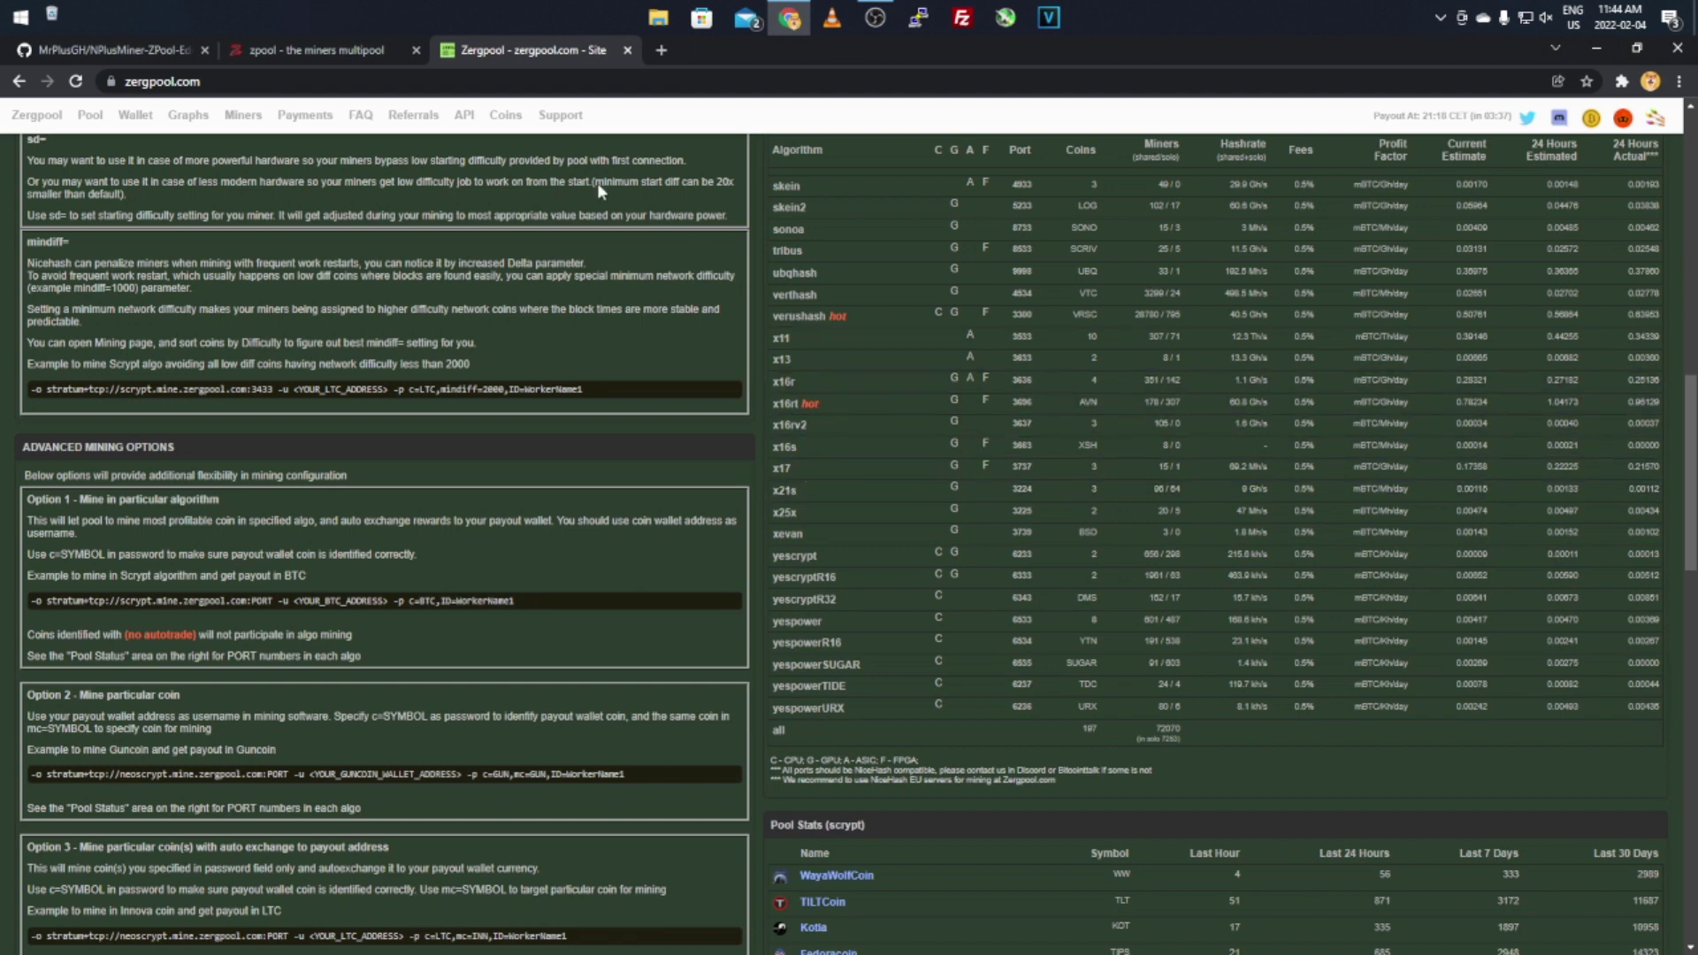
# - Glance back at the zpool algorithms page, then return to Zergpool and review it again
pyautogui.click(274, 49)
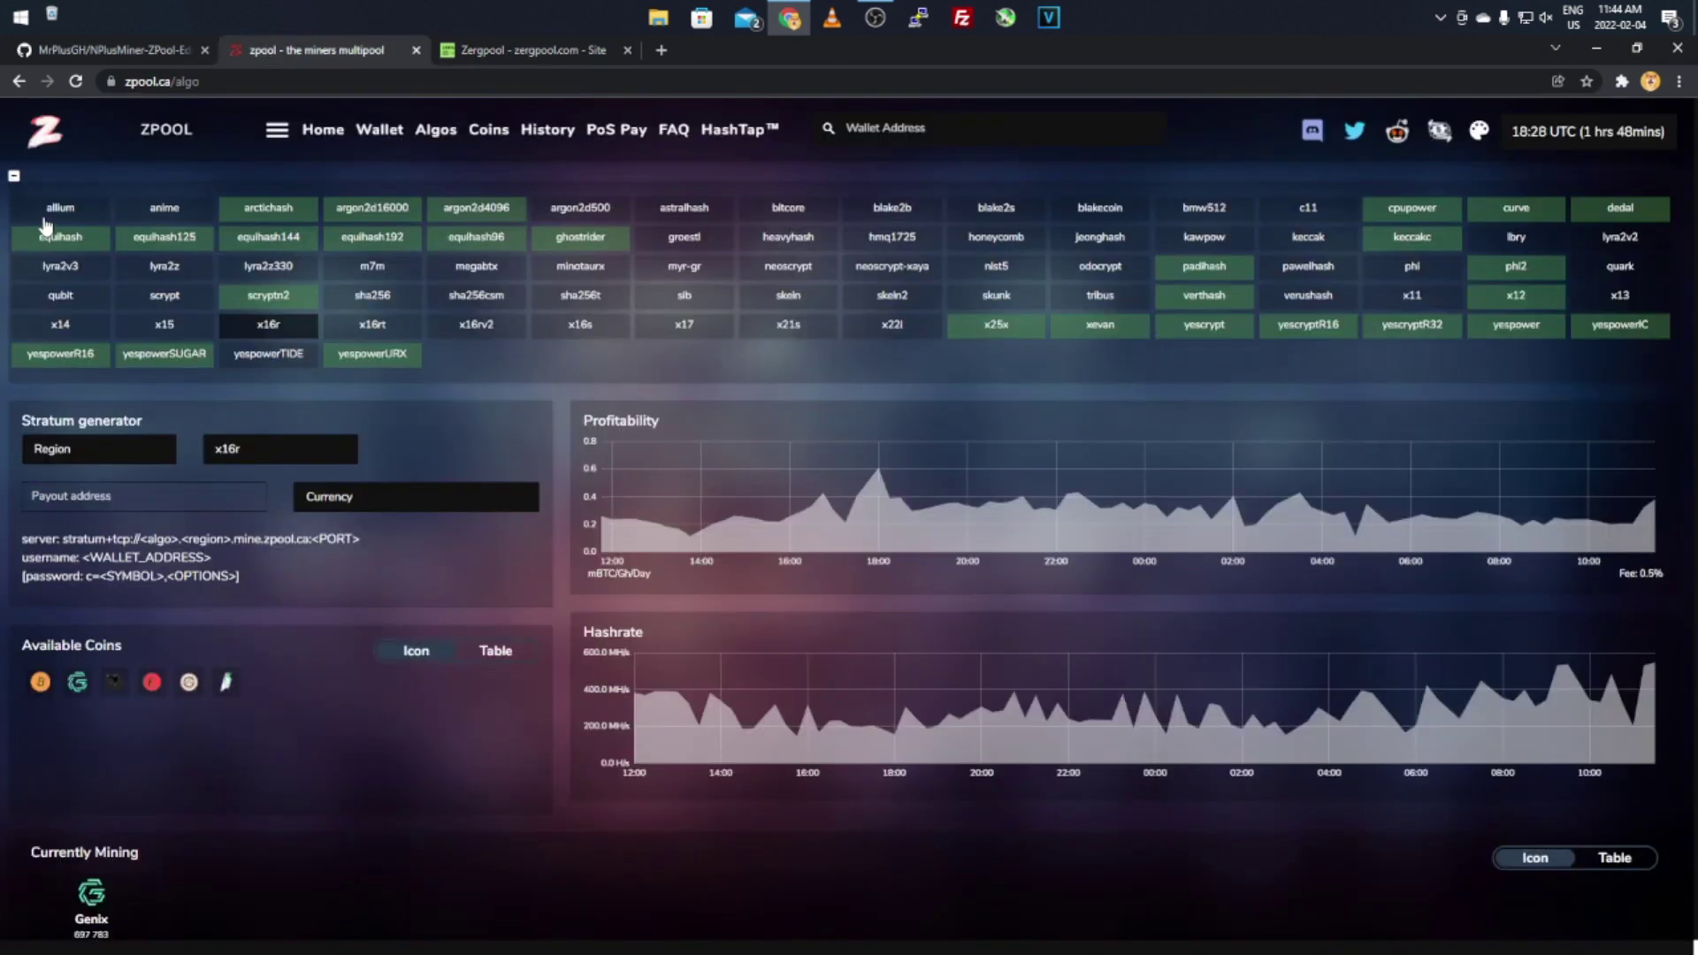
pyautogui.click(497, 52)
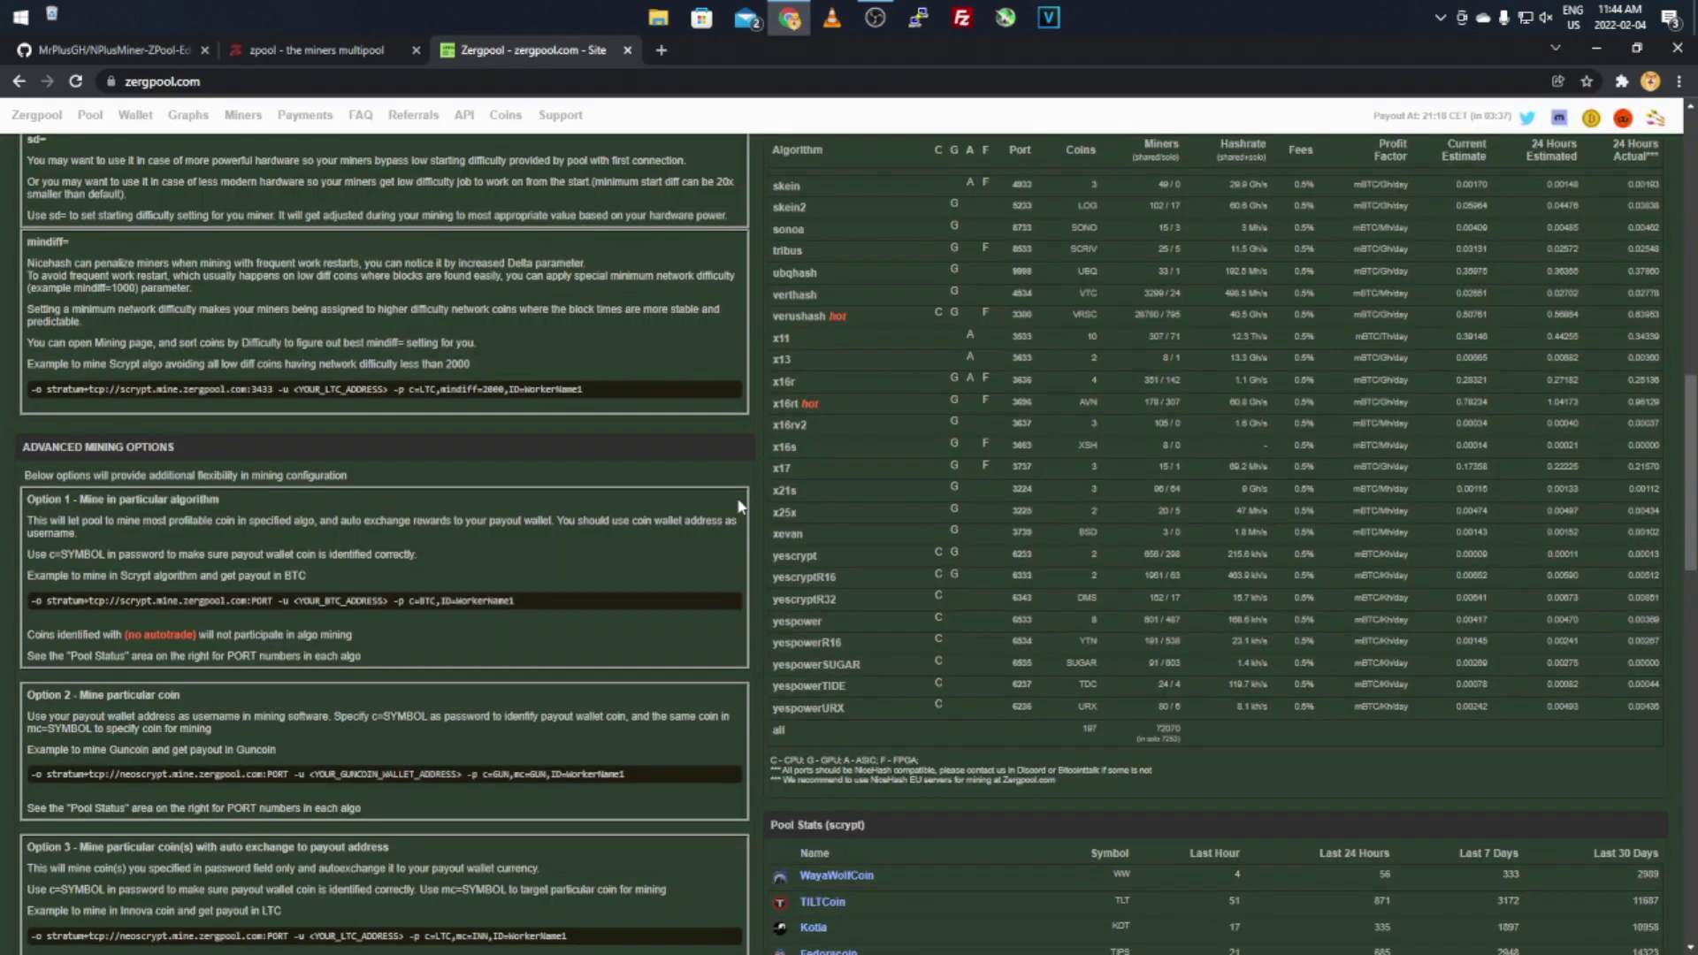
pyautogui.scroll(10, 754, 573)
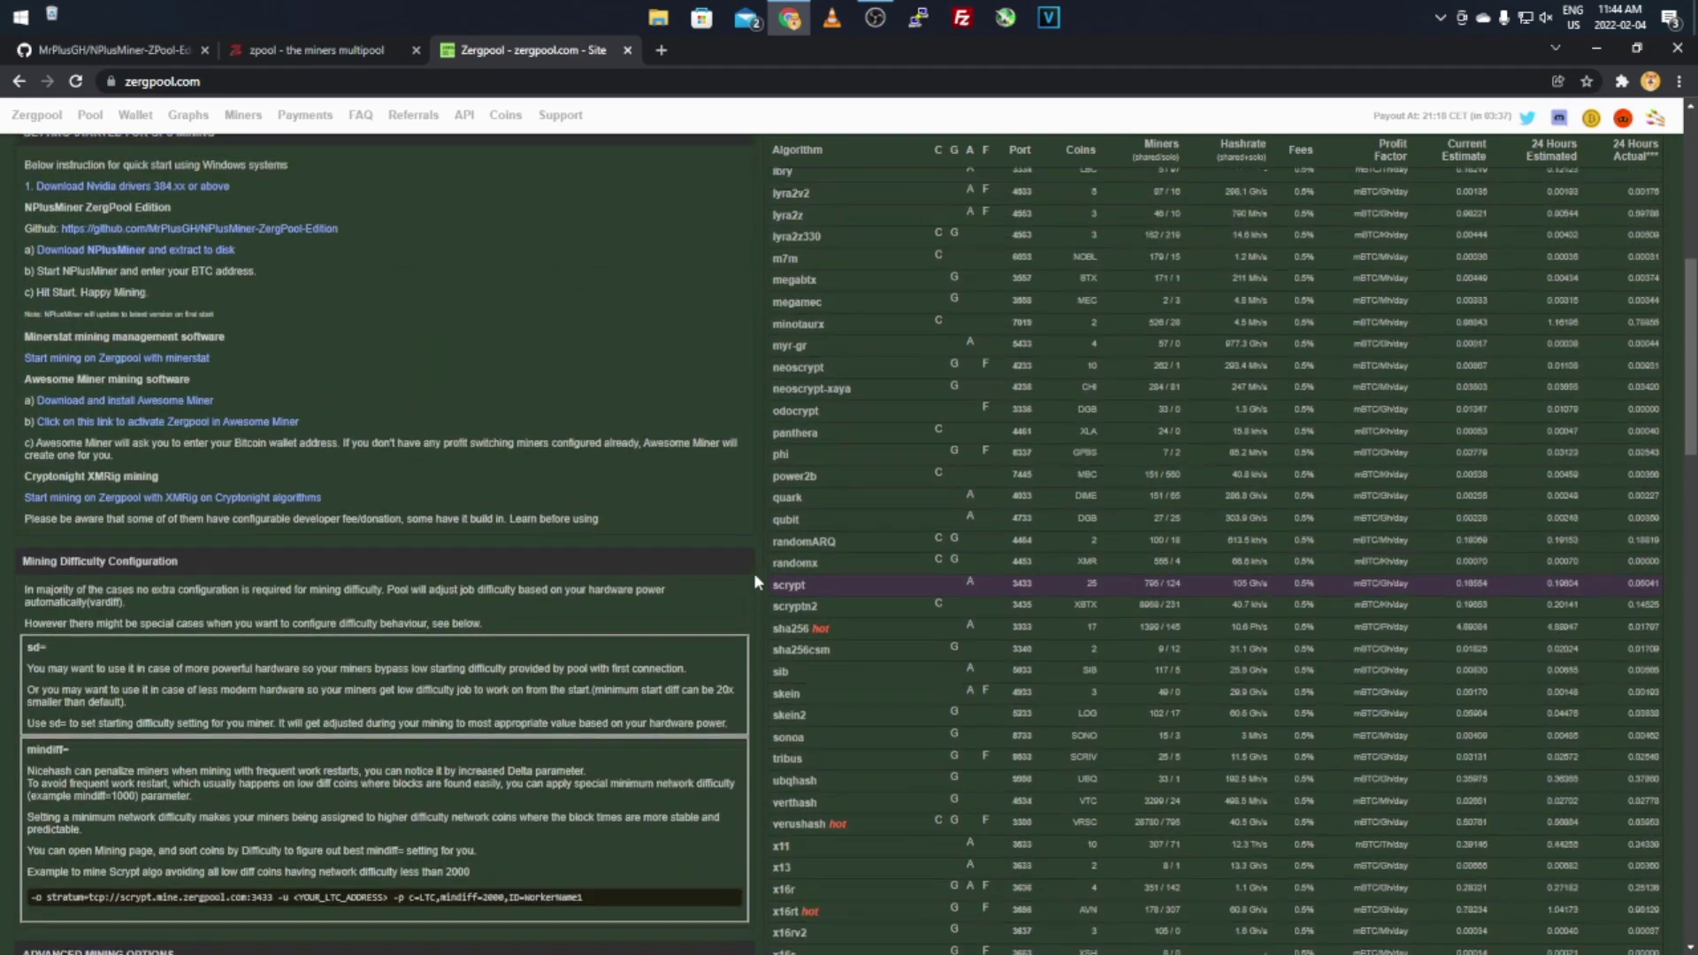
pyautogui.scroll(3, 753, 573)
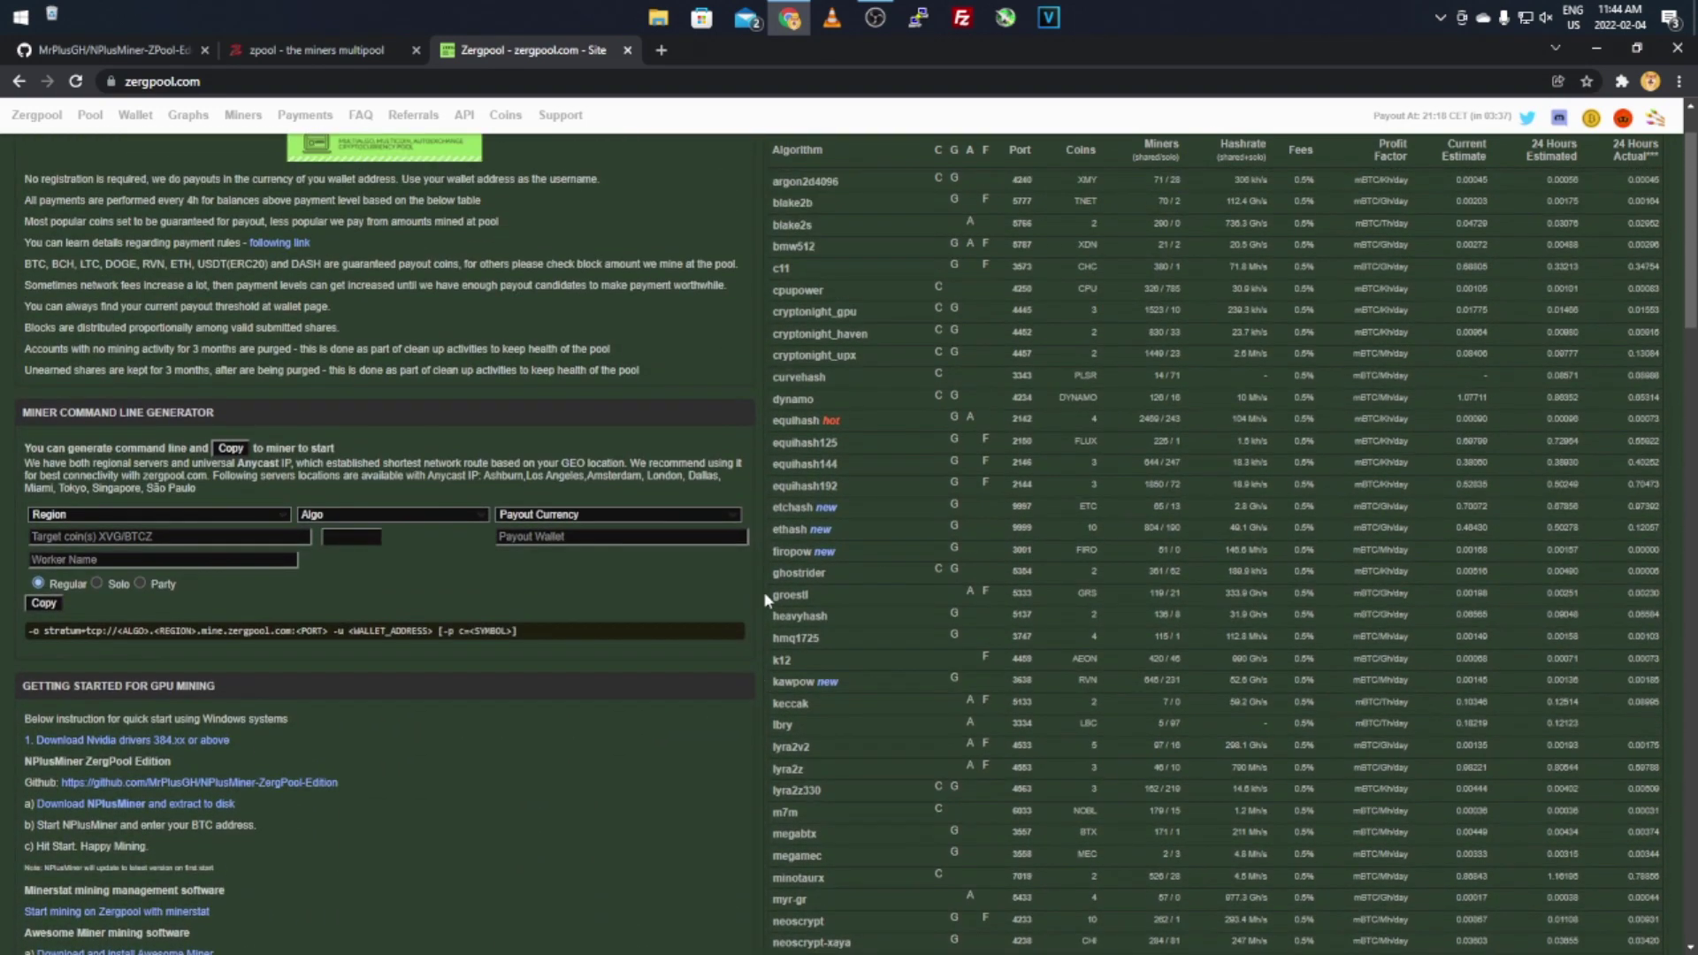
pyautogui.scroll(1, 766, 599)
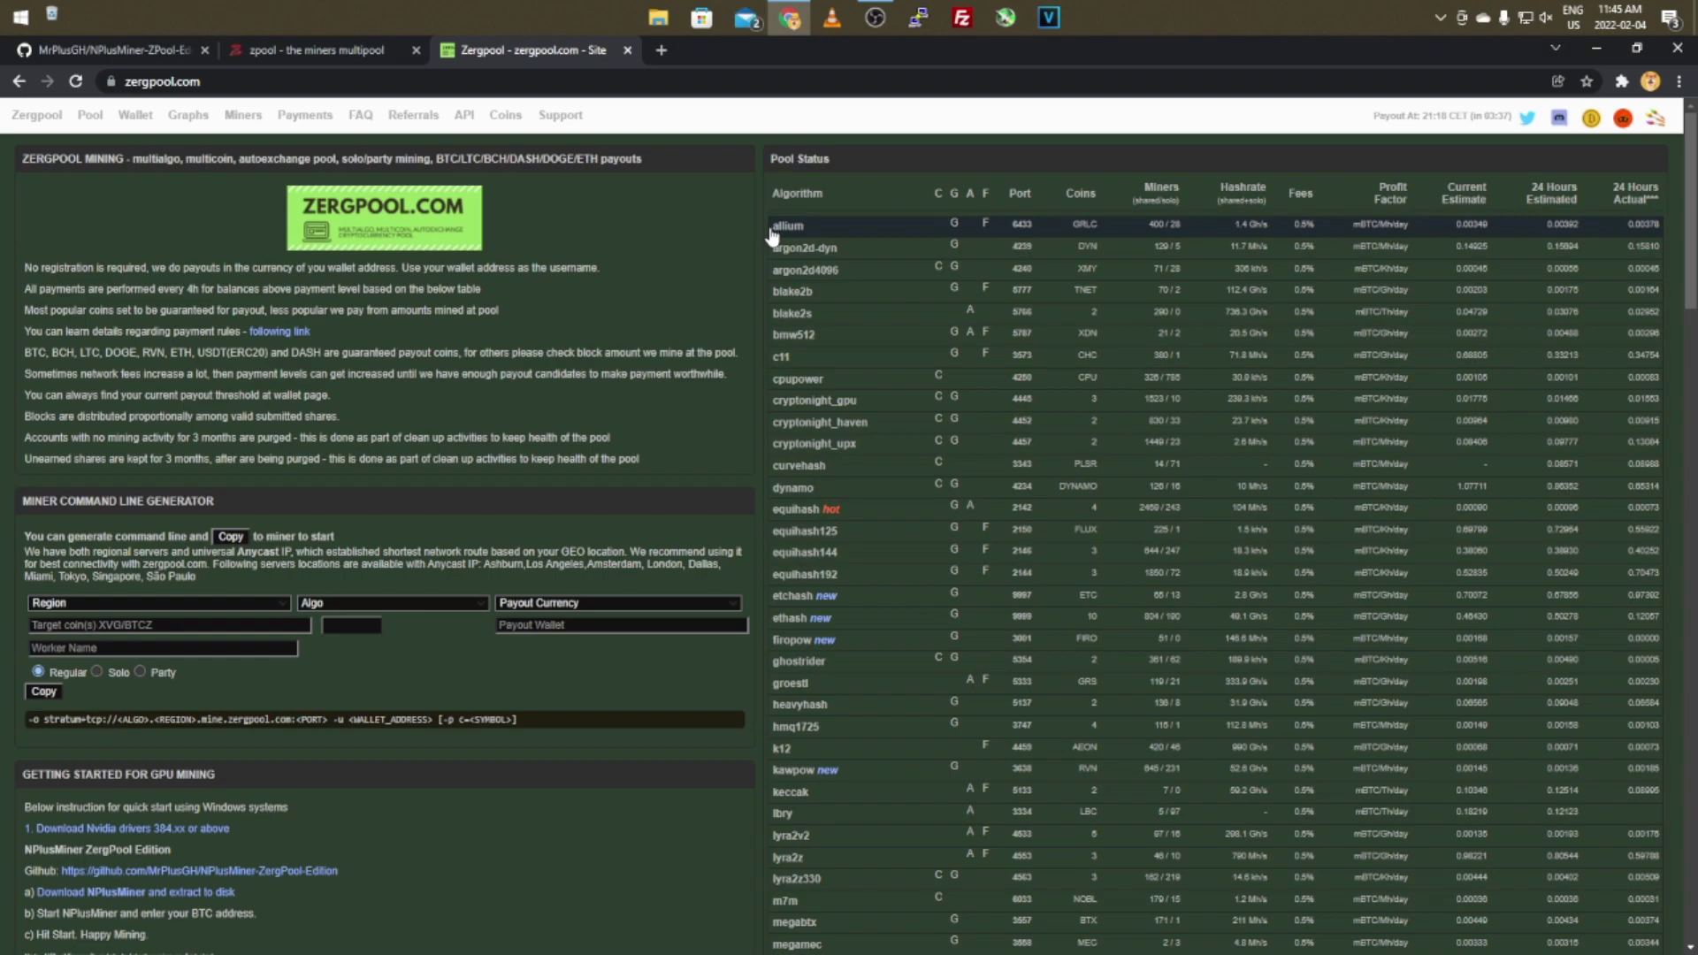
pyautogui.scroll(-15, 797, 625)
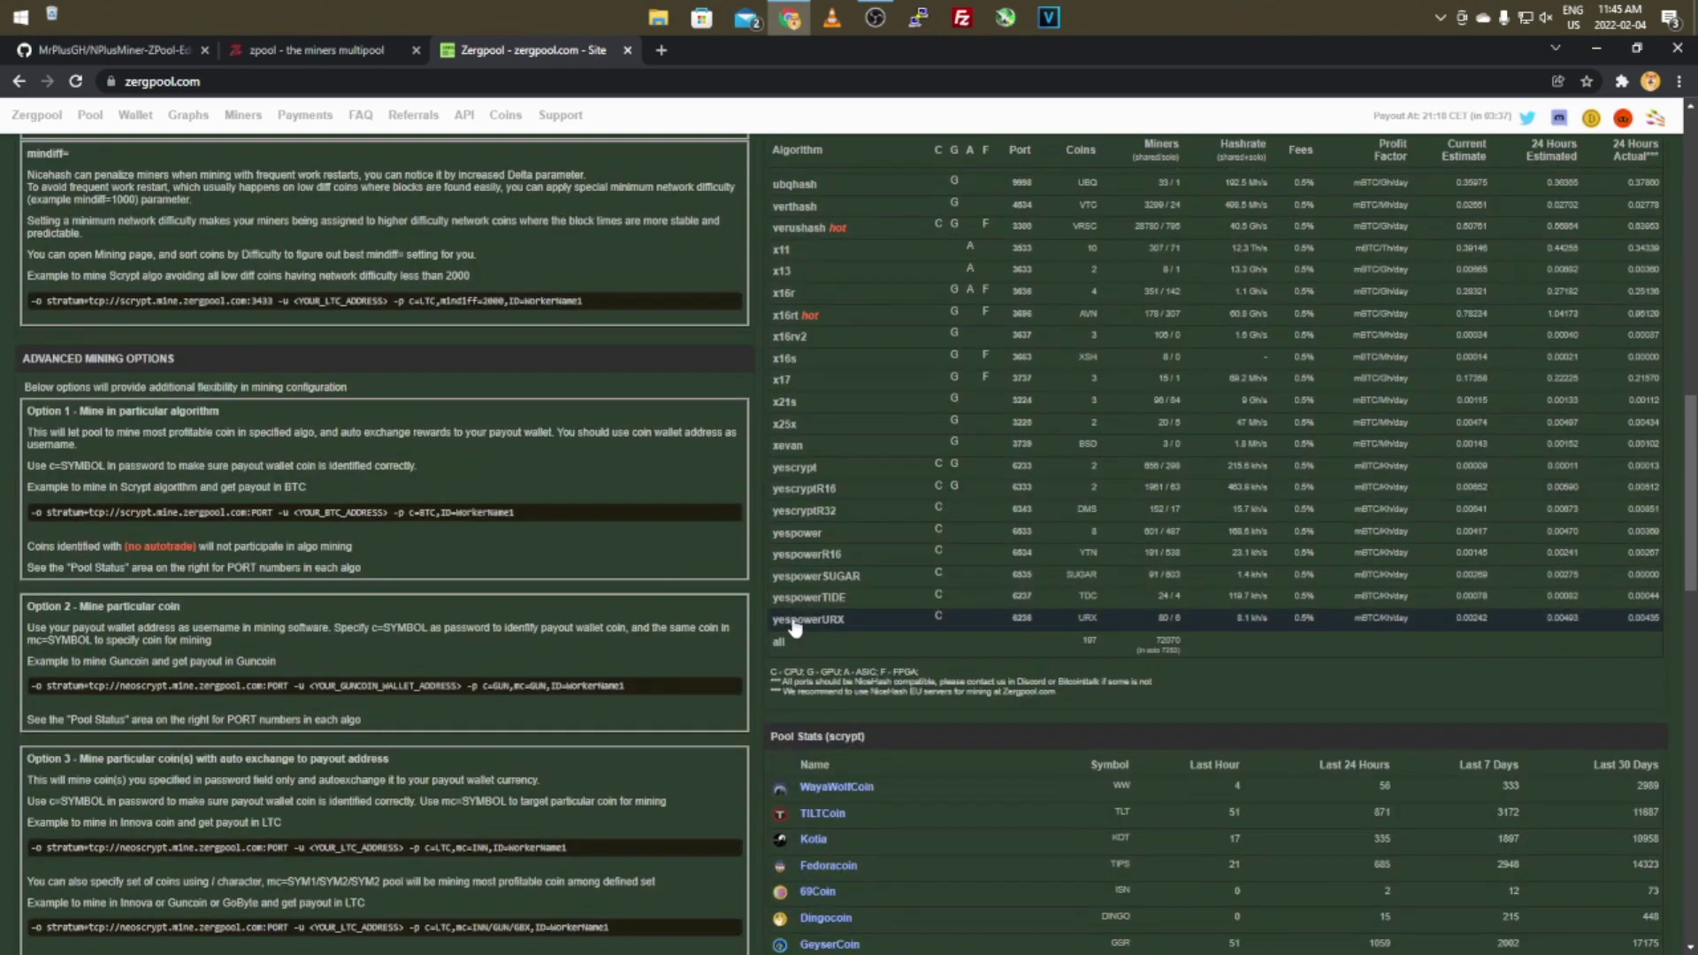
pyautogui.scroll(3, 795, 628)
pyautogui.scroll(12, 796, 628)
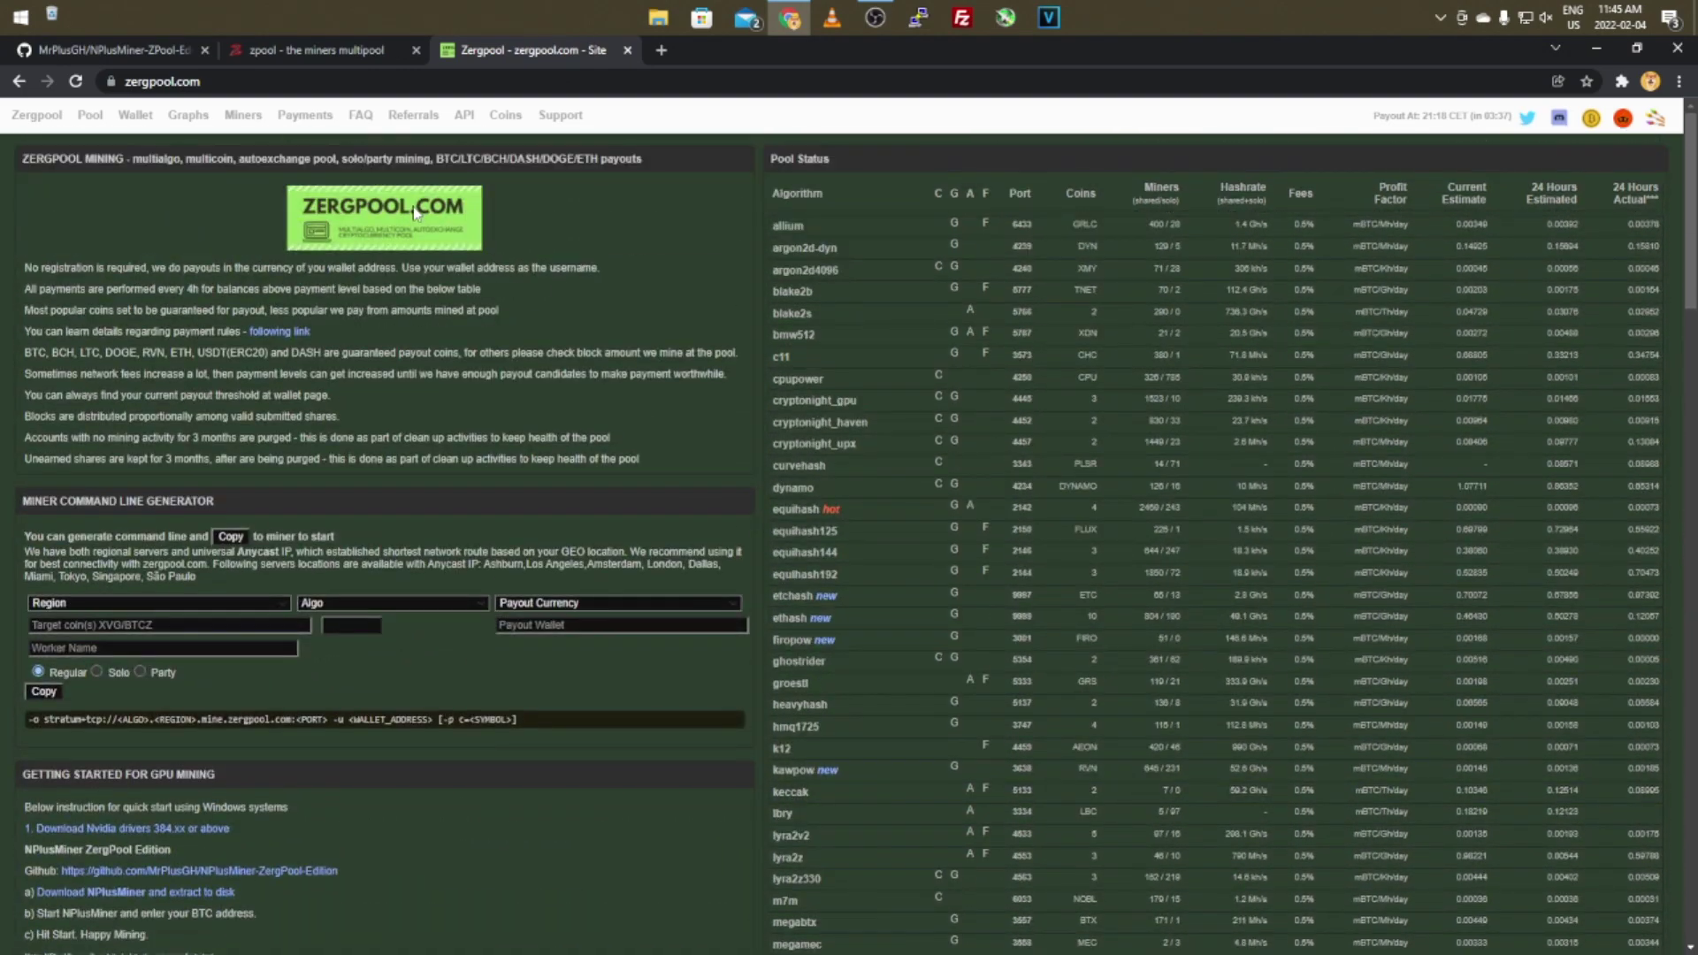
# - Check the zpool algorithm page, then return to the NPlusMiner-ZPool-Edition GitHub repository tab
pyautogui.click(357, 50)
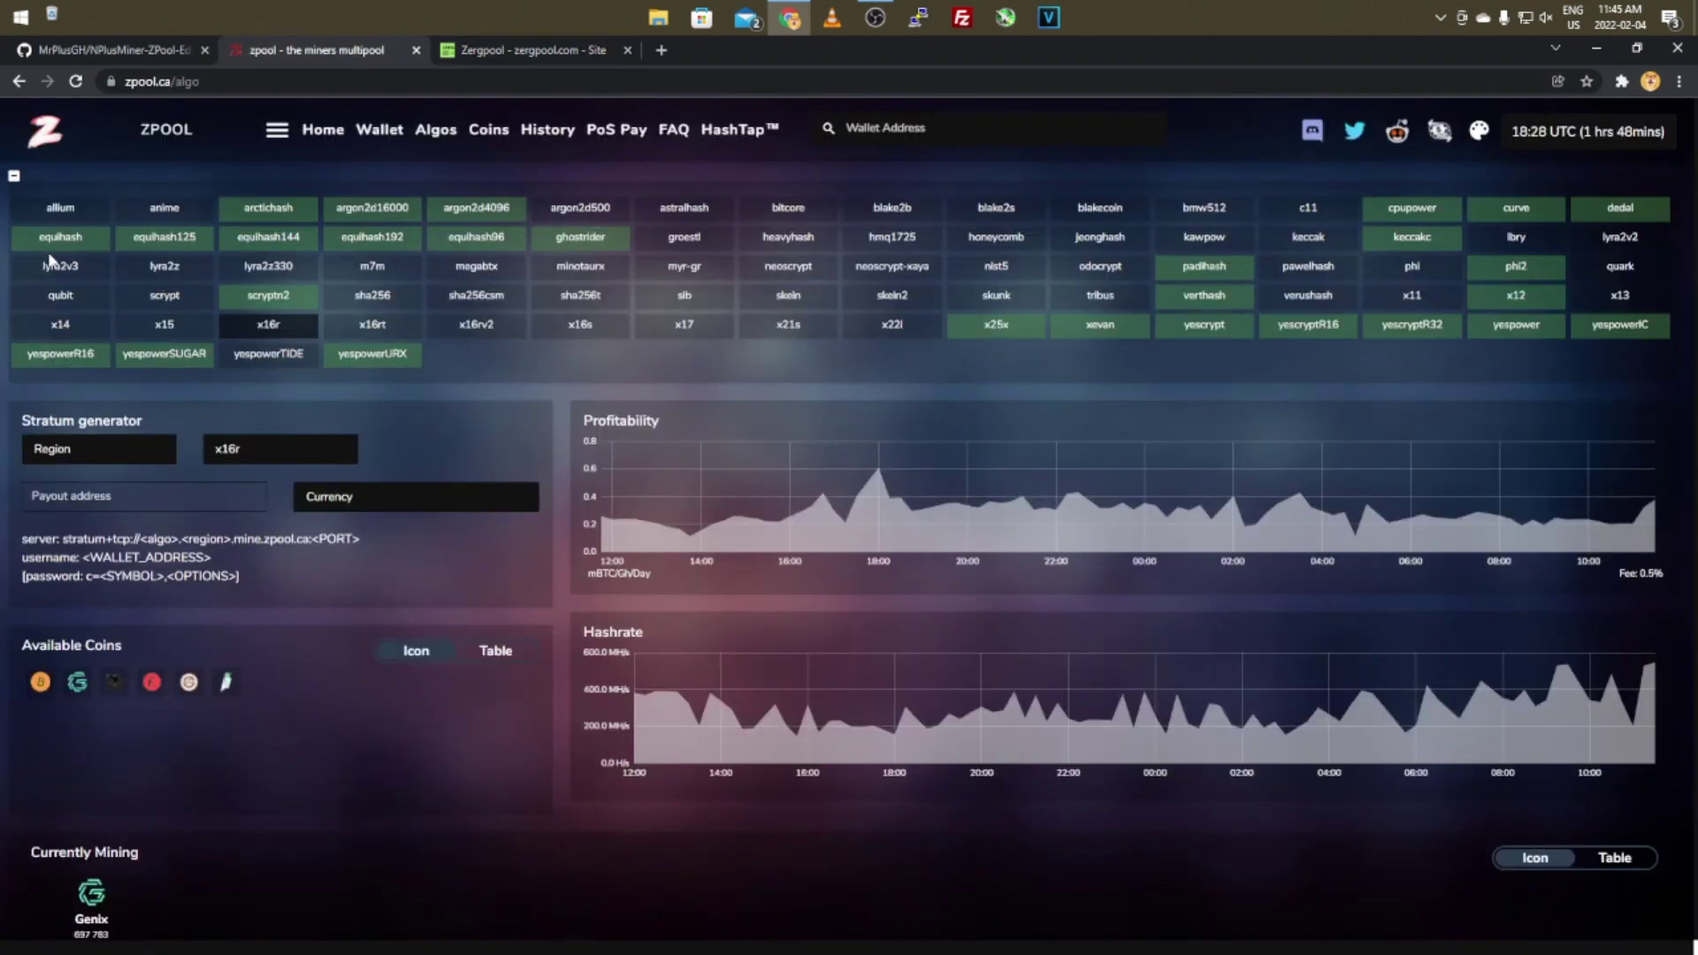
pyautogui.hotkey('ctrl', 'shift', 'Tab')
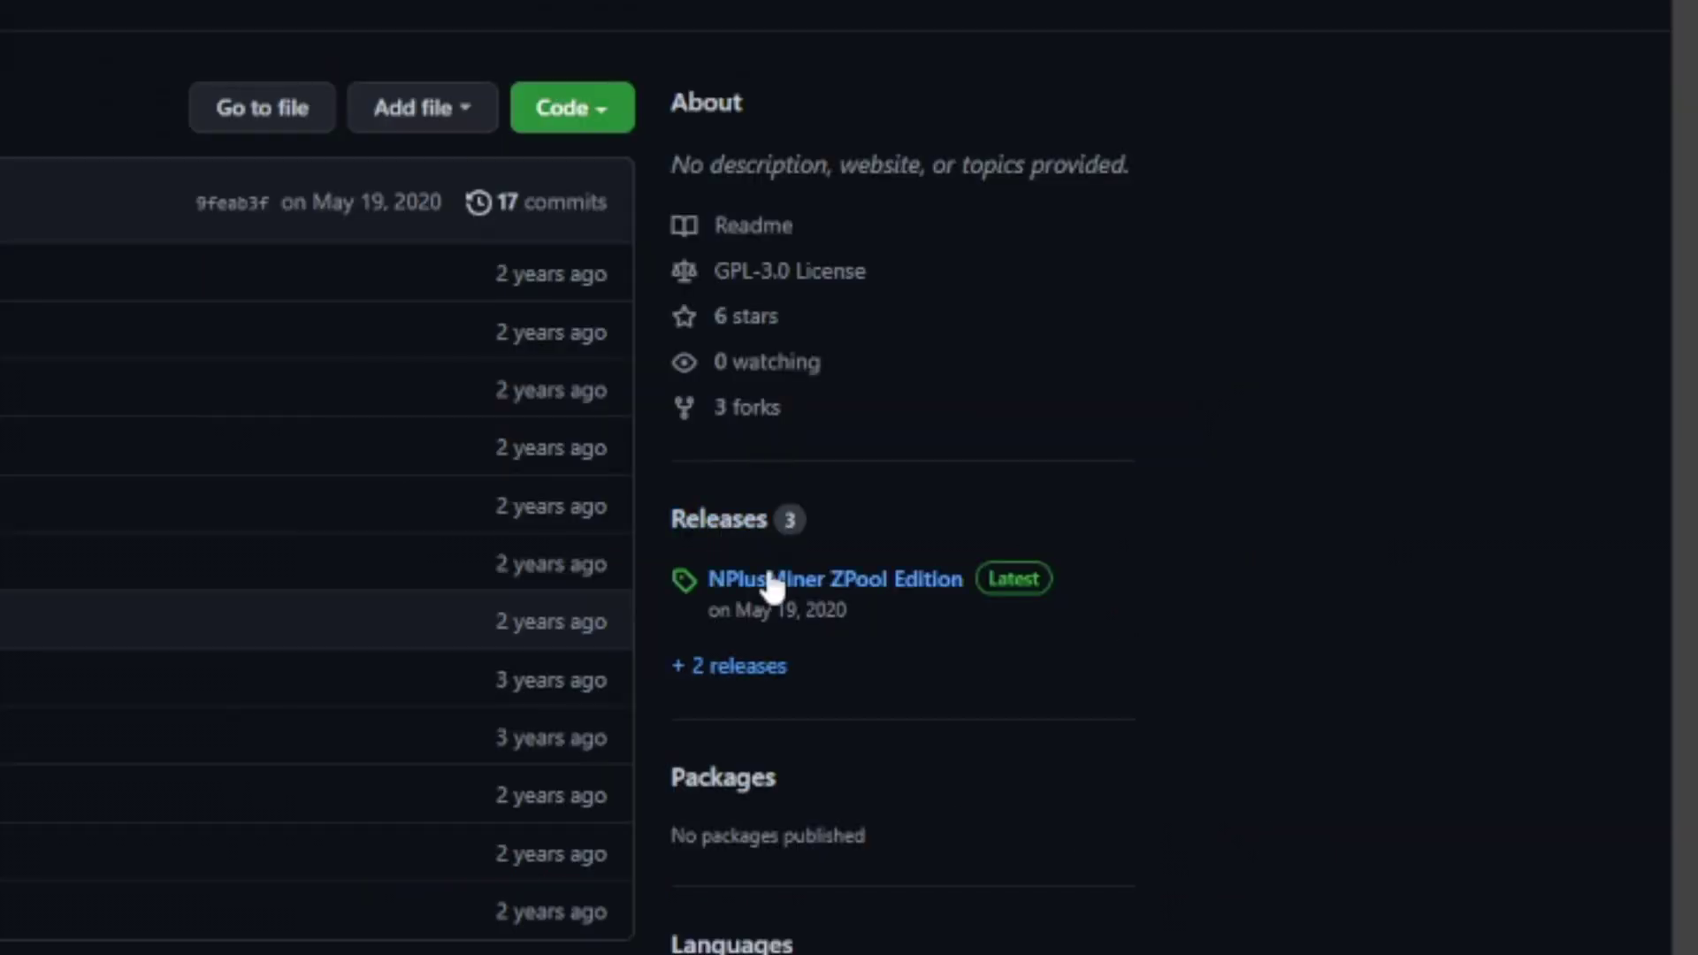
# - Review the repository's Releases page showing the latest 3.0 release and its assets, then open Start
pyautogui.click(753, 529)
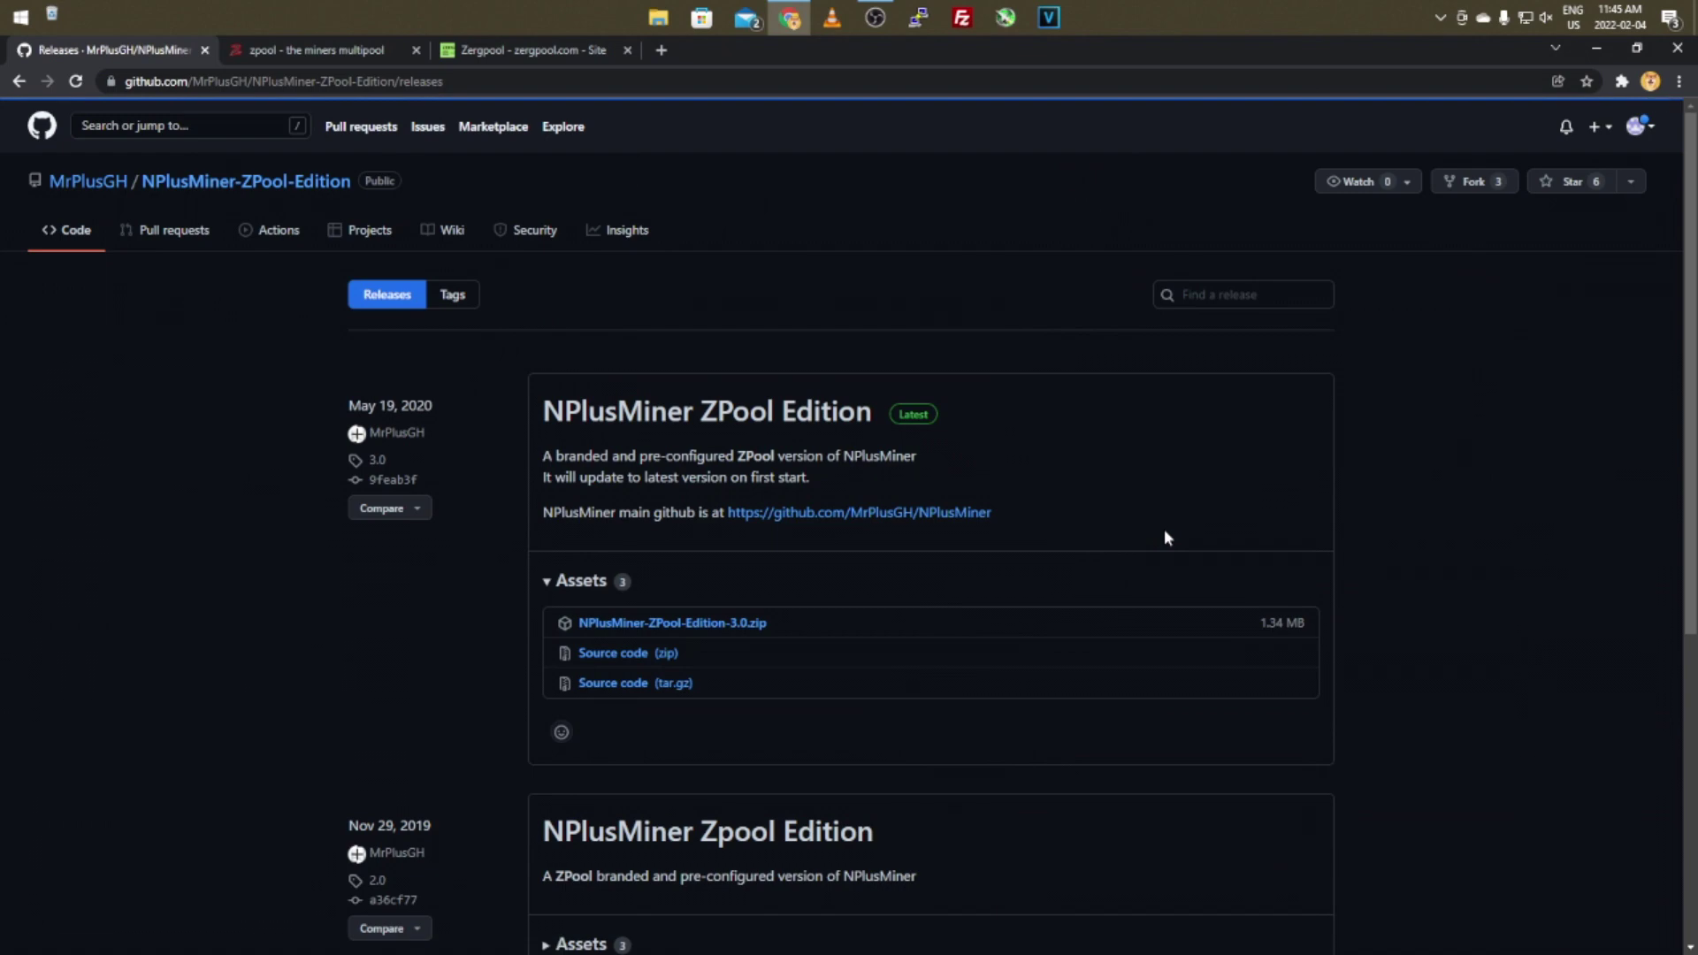
pyautogui.scroll(-5, 492, 552)
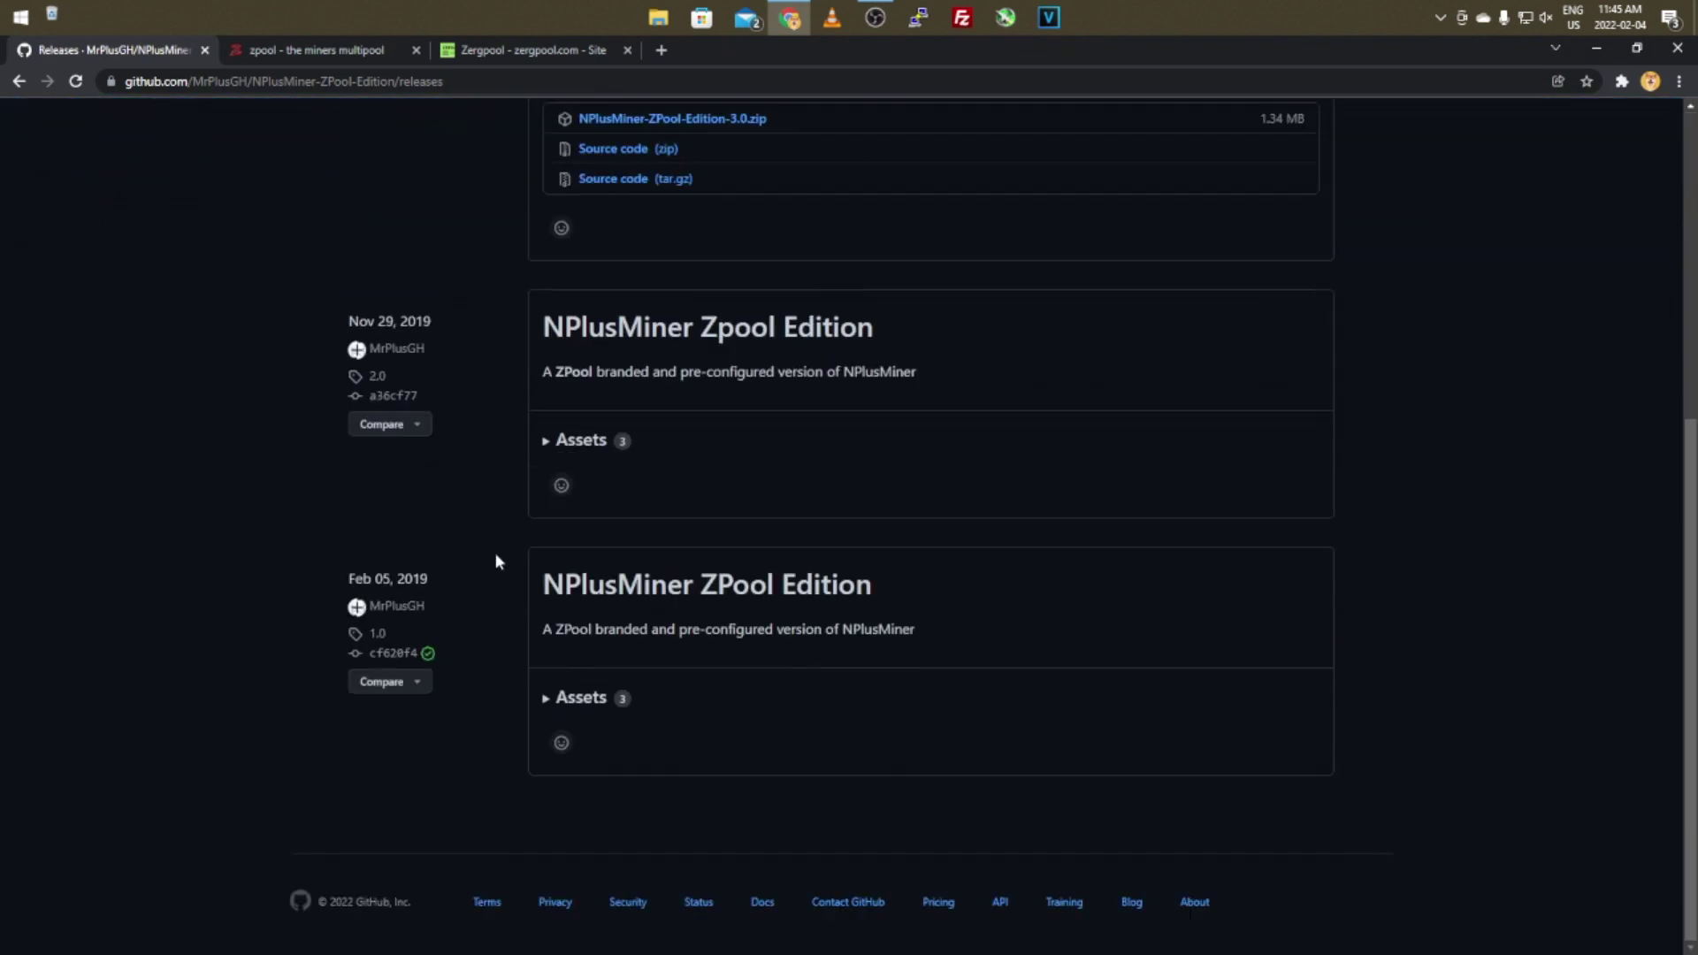
pyautogui.scroll(5, 495, 553)
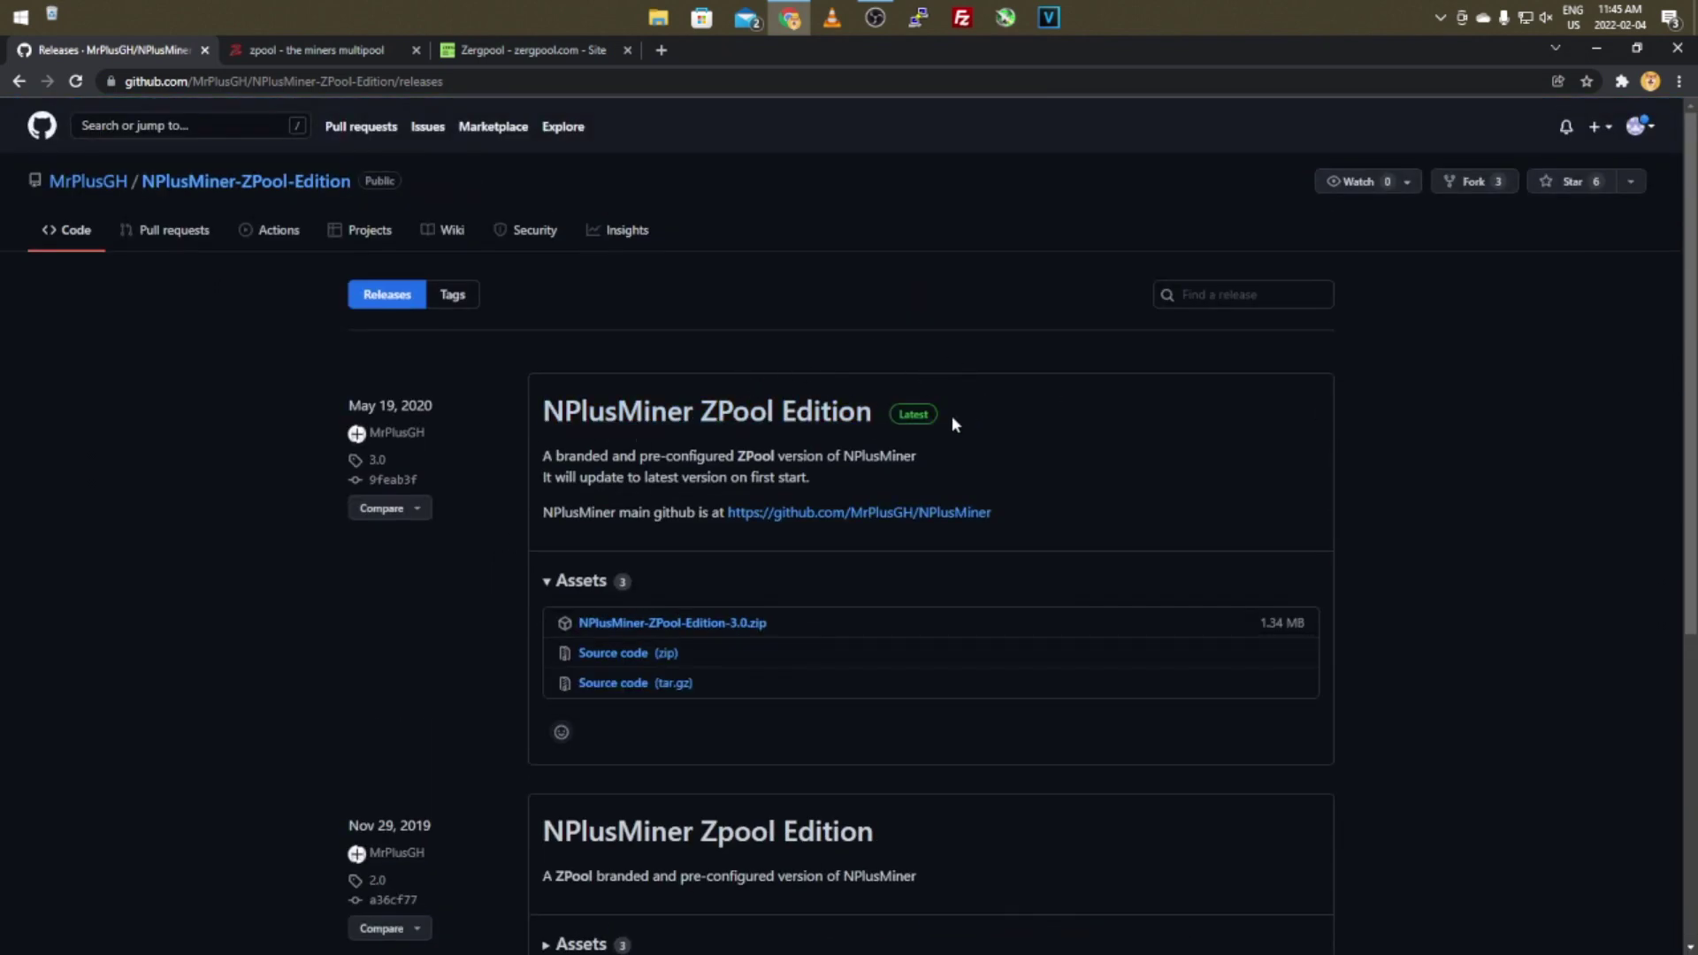
pyautogui.moveTo(951, 416); pyautogui.dragTo(898, 414)
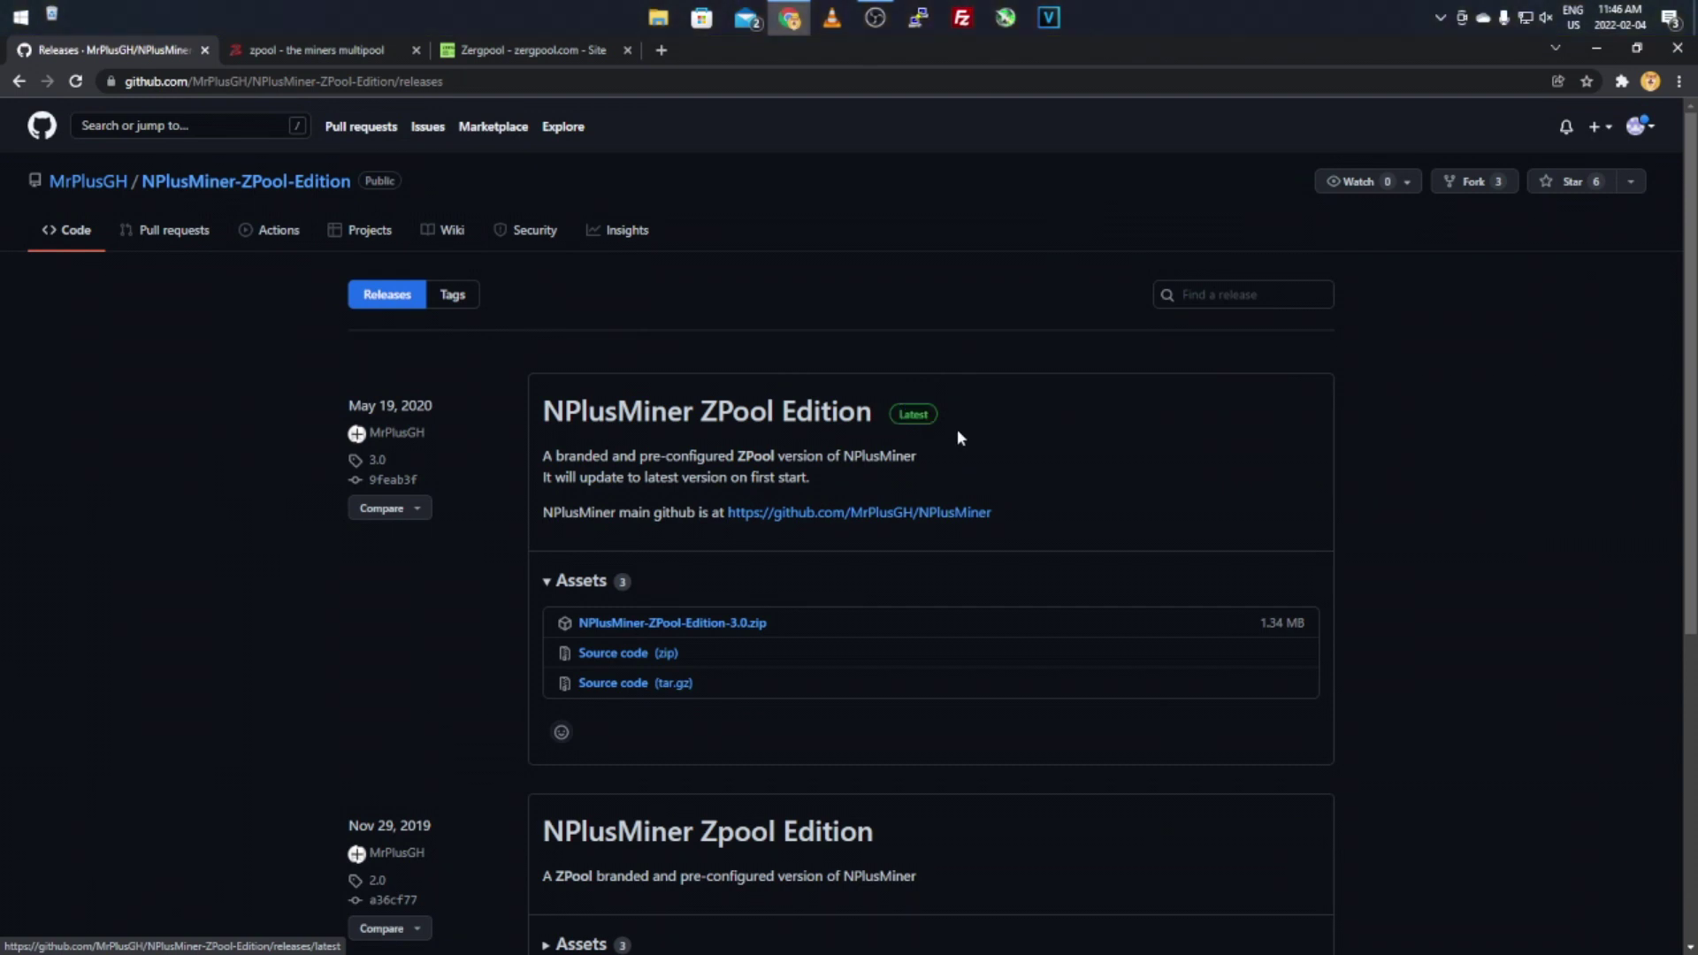
pyautogui.click(844, 488)
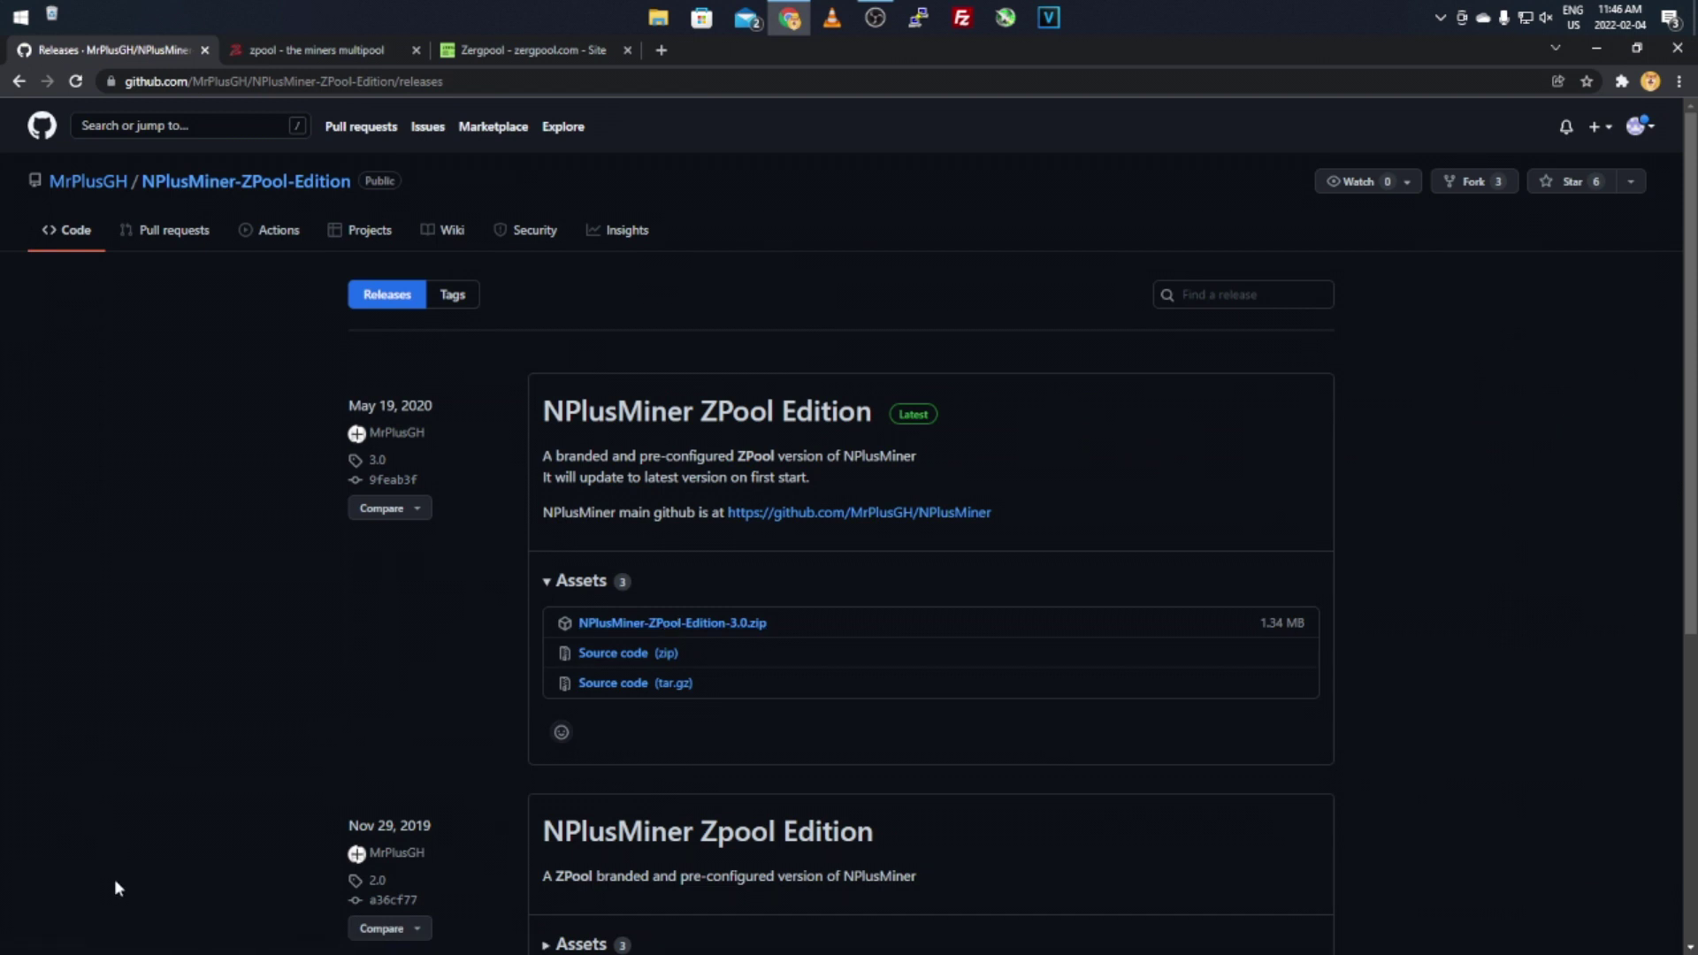
pyautogui.click(20, 17)
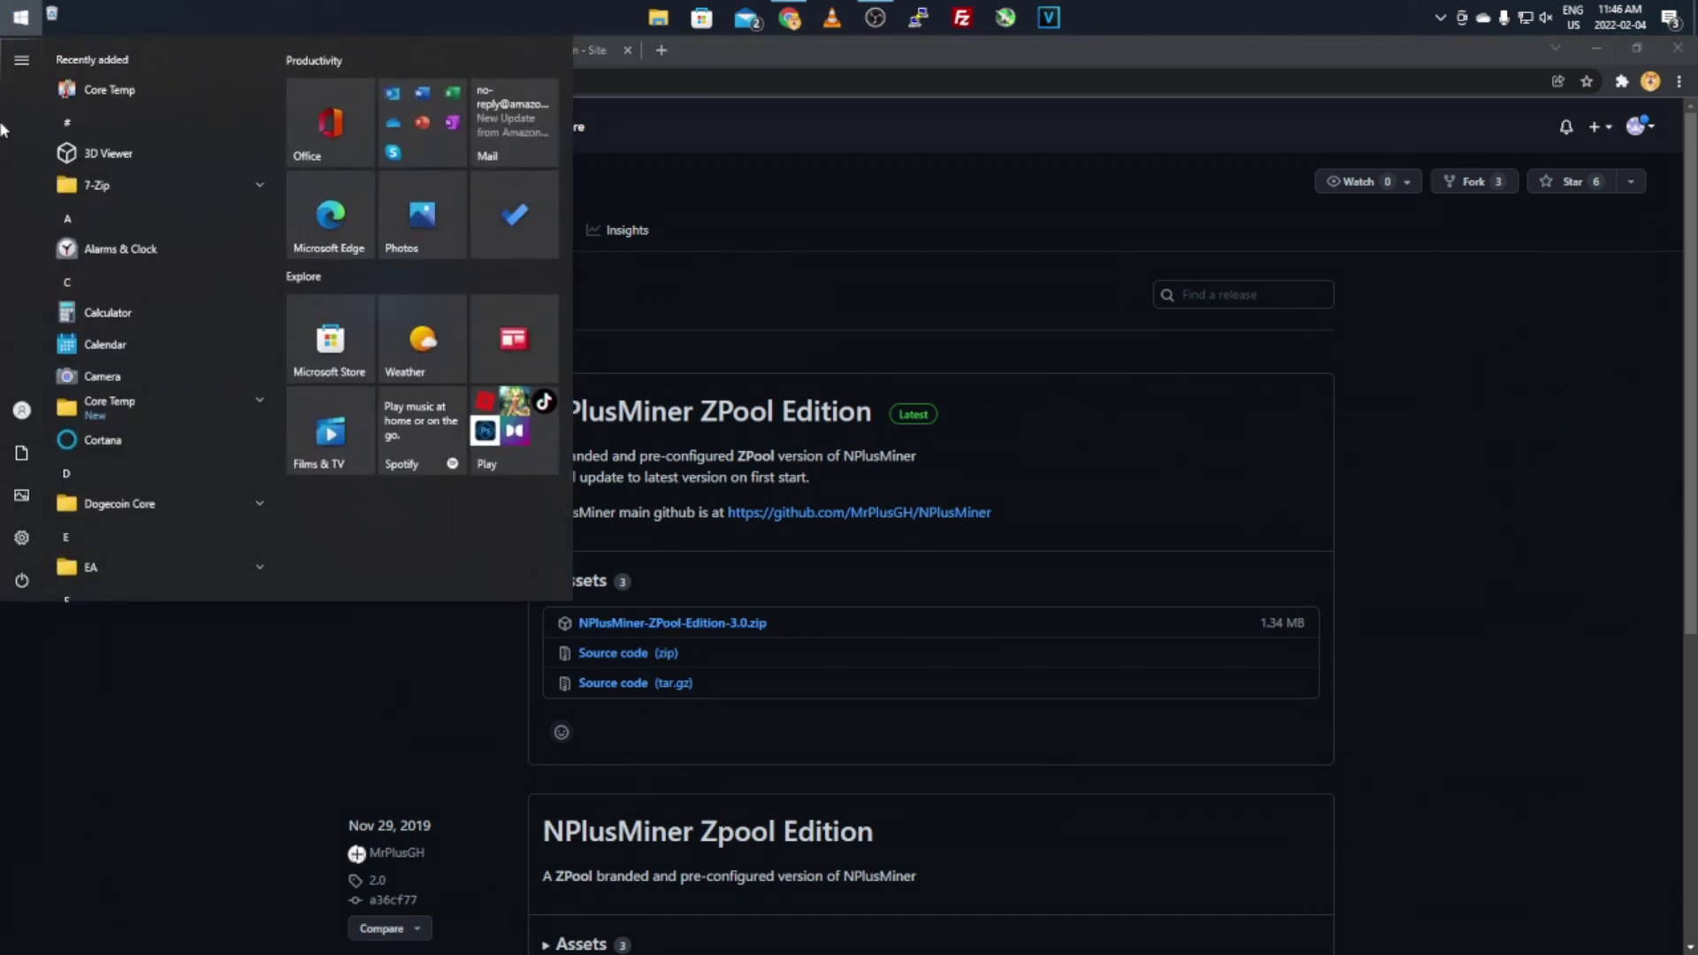
# - Go through Settings, Update & Security and Windows Security to Virus & threat protection
pyautogui.click(23, 537)
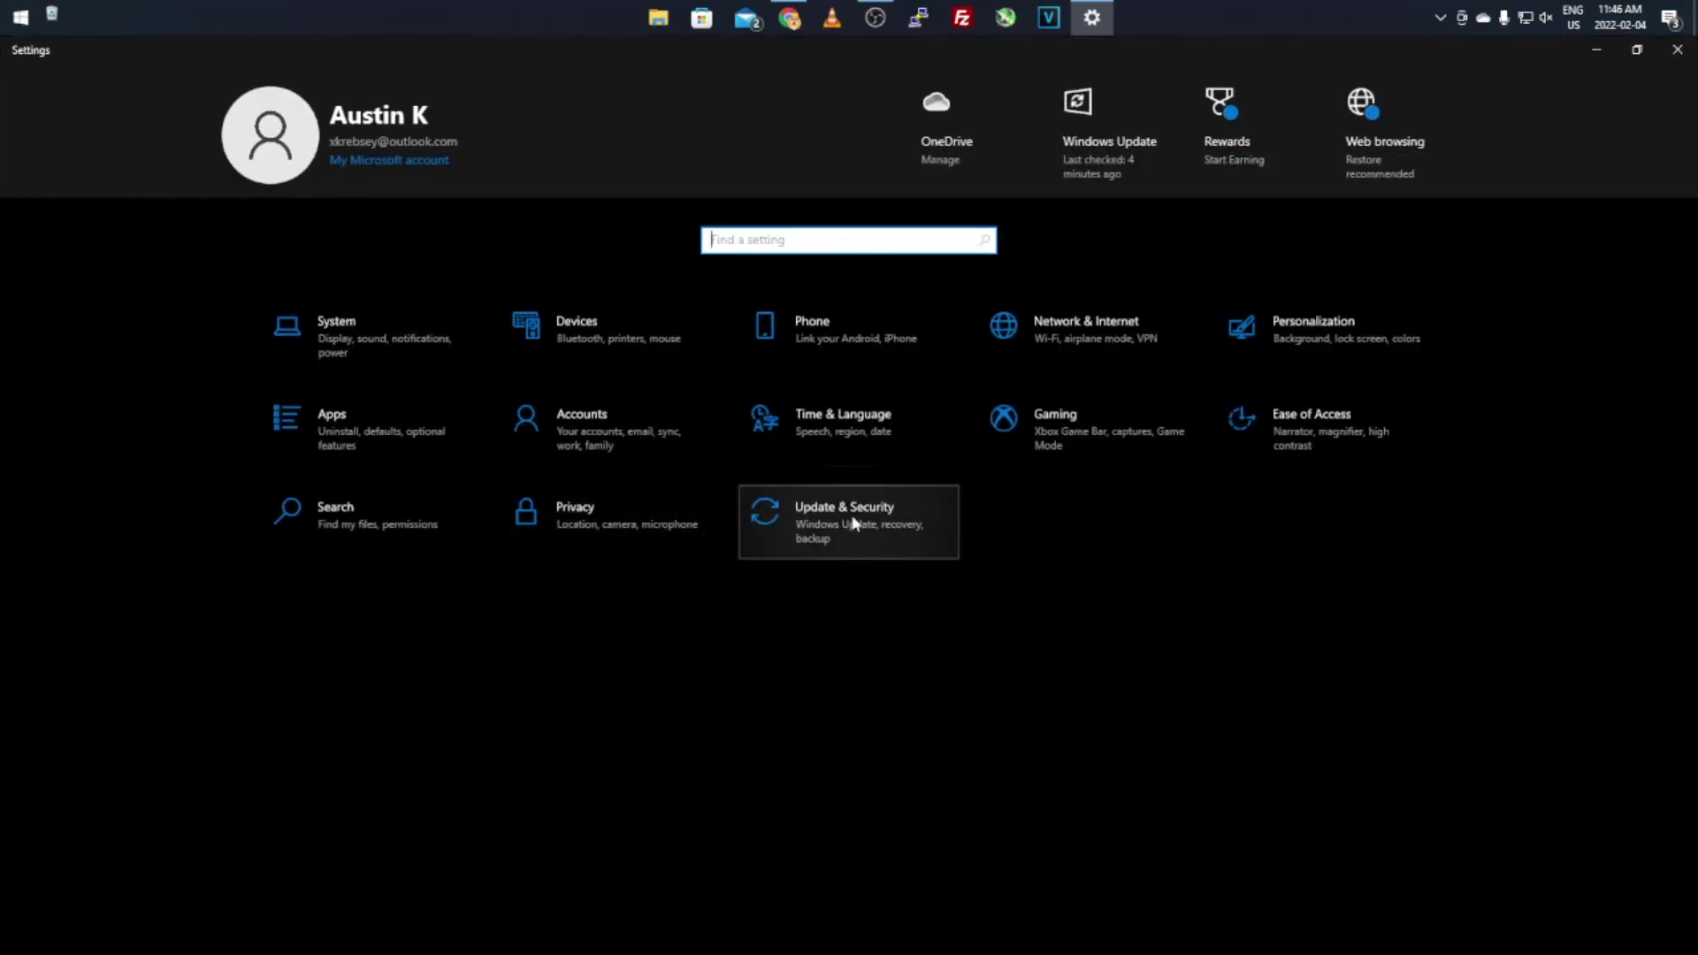
pyautogui.click(854, 523)
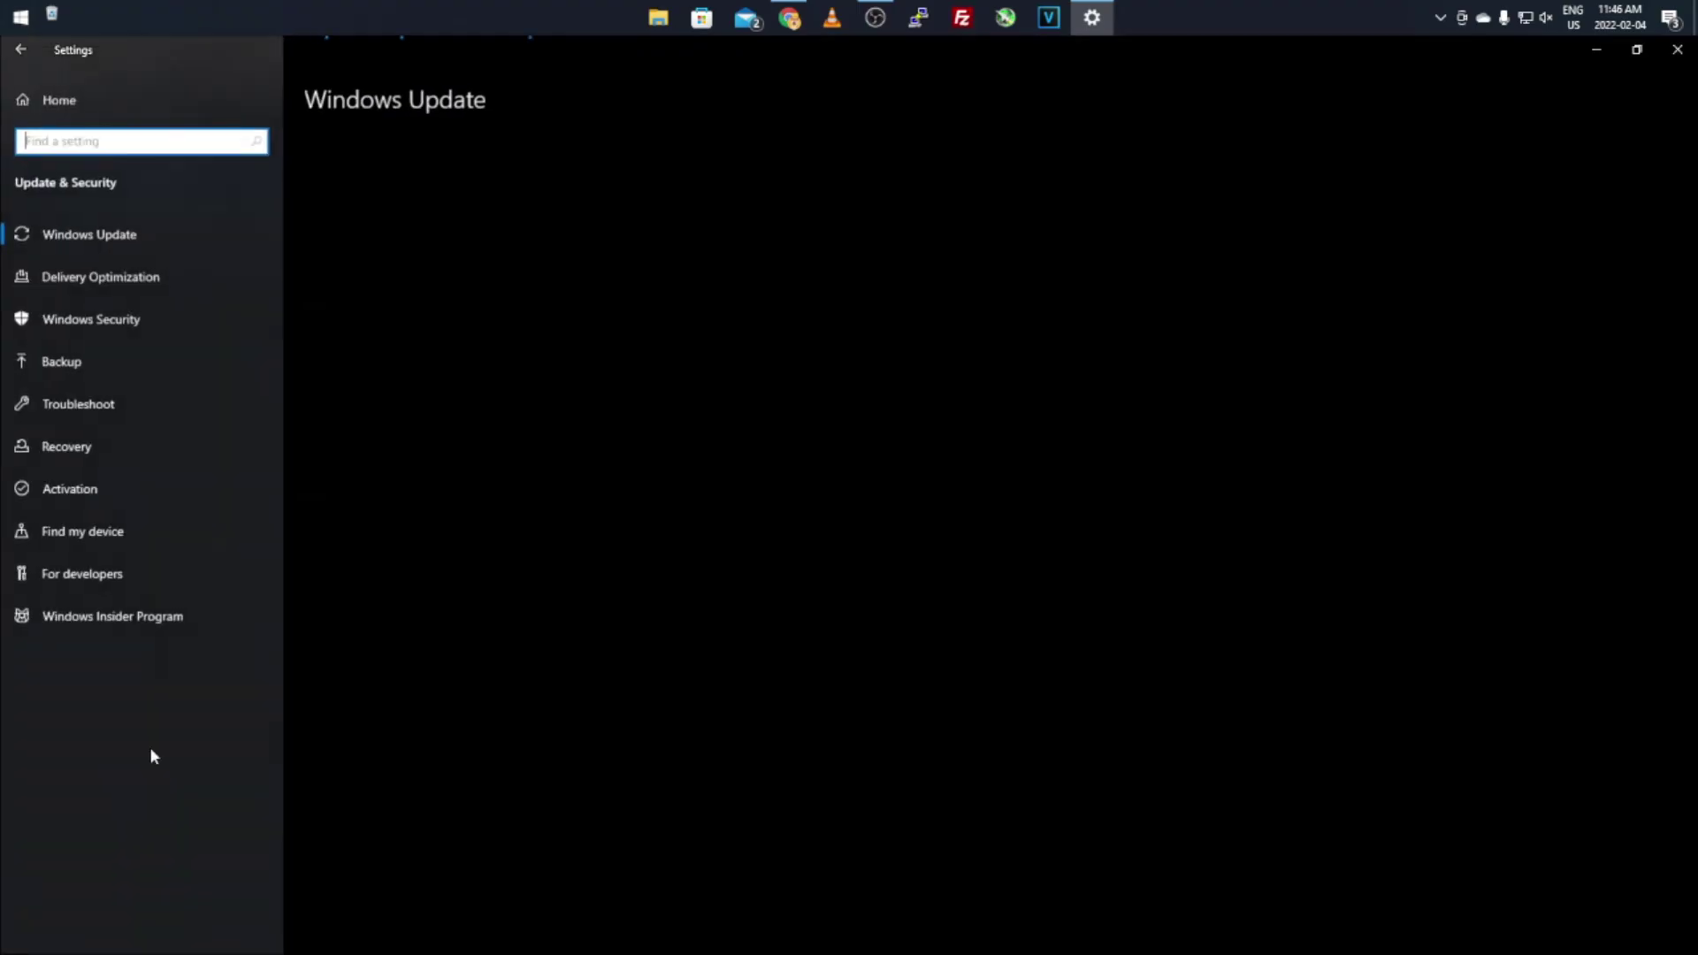
pyautogui.click(133, 332)
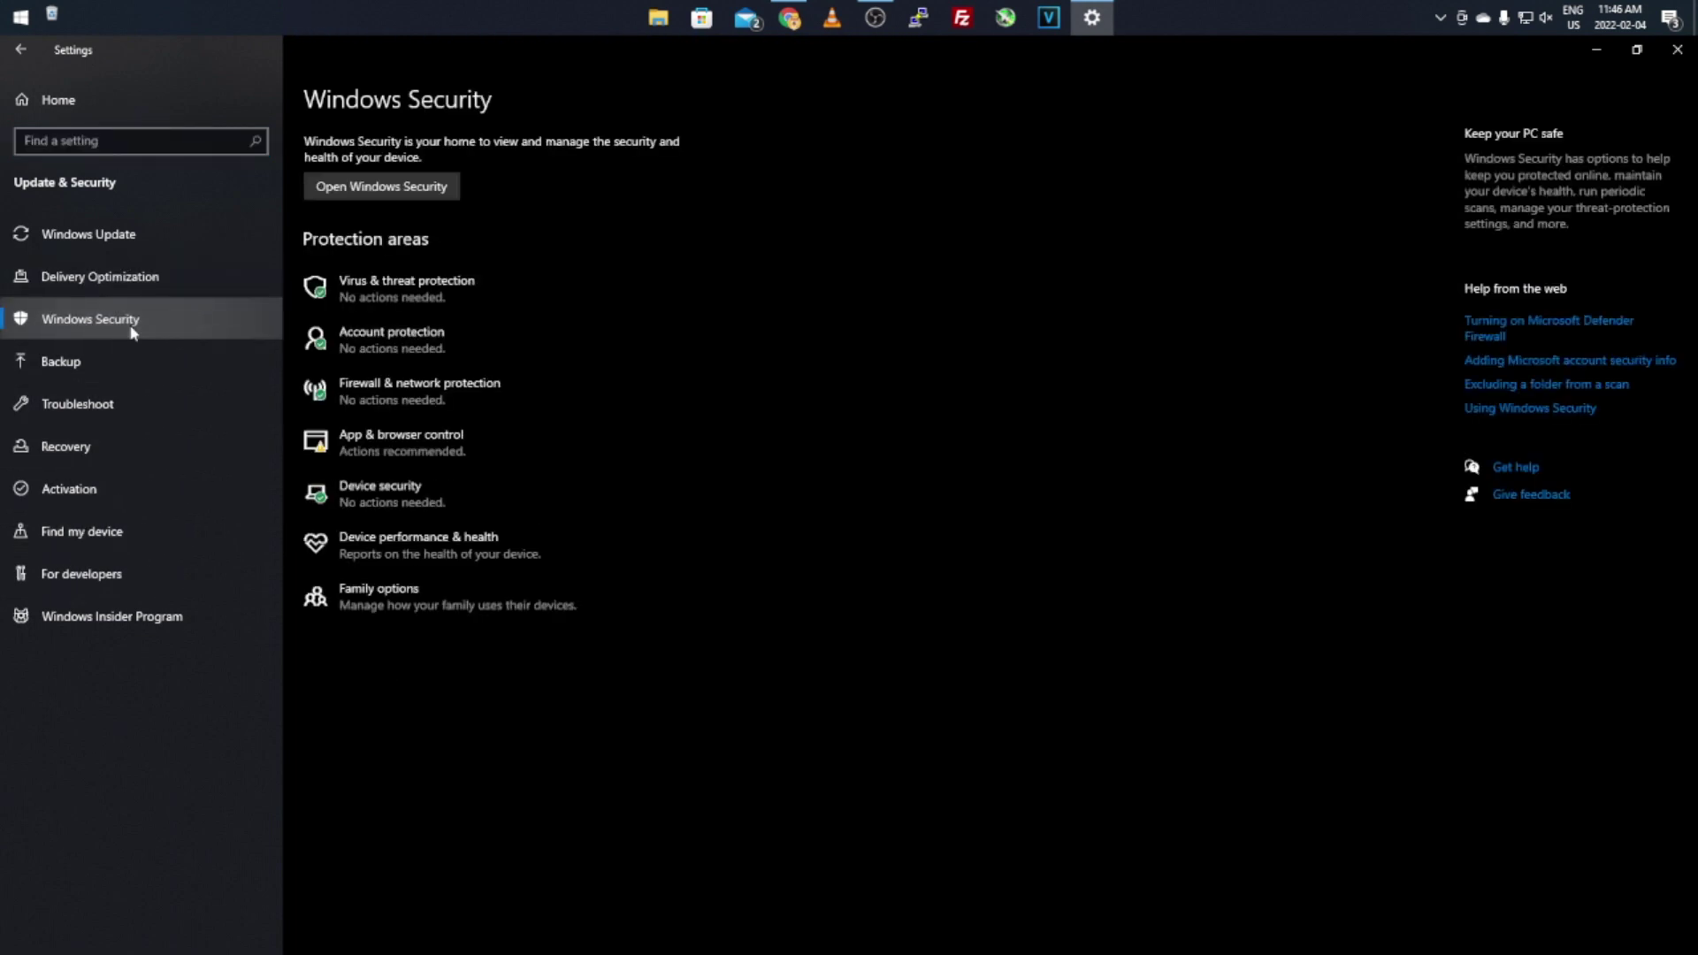
pyautogui.click(344, 293)
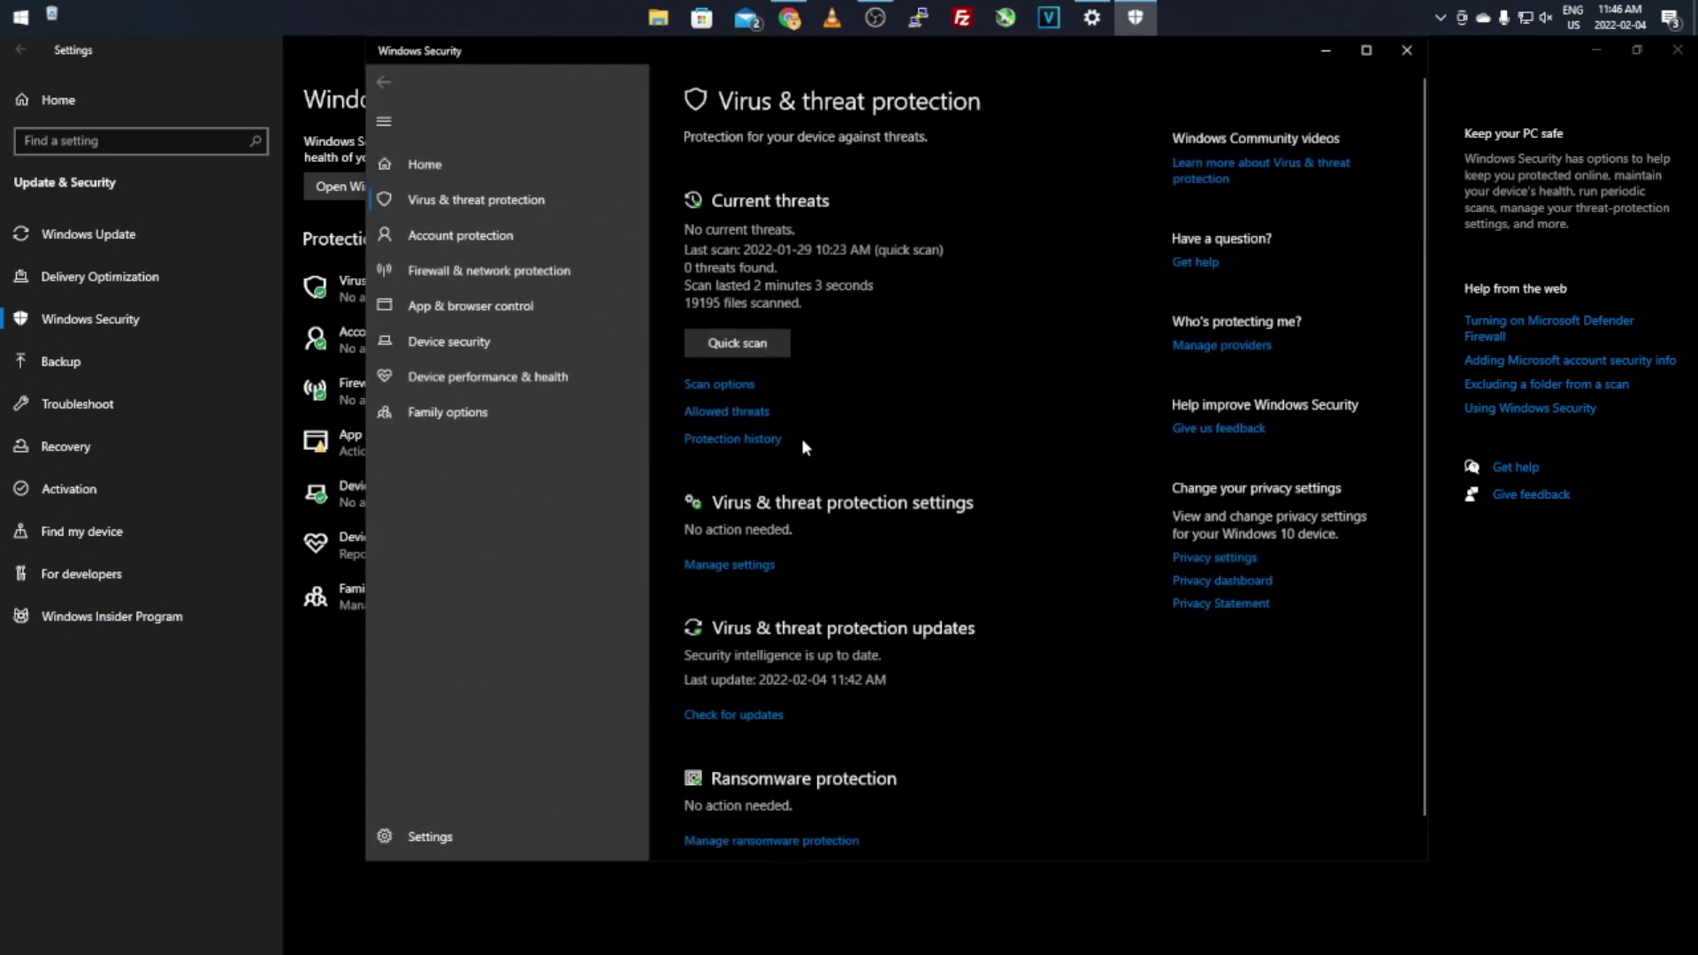
# - Open the Defender exclusions list and inspect the Add an exclusion type choices without adding one
pyautogui.scroll(-1, 801, 438)
pyautogui.click(746, 535)
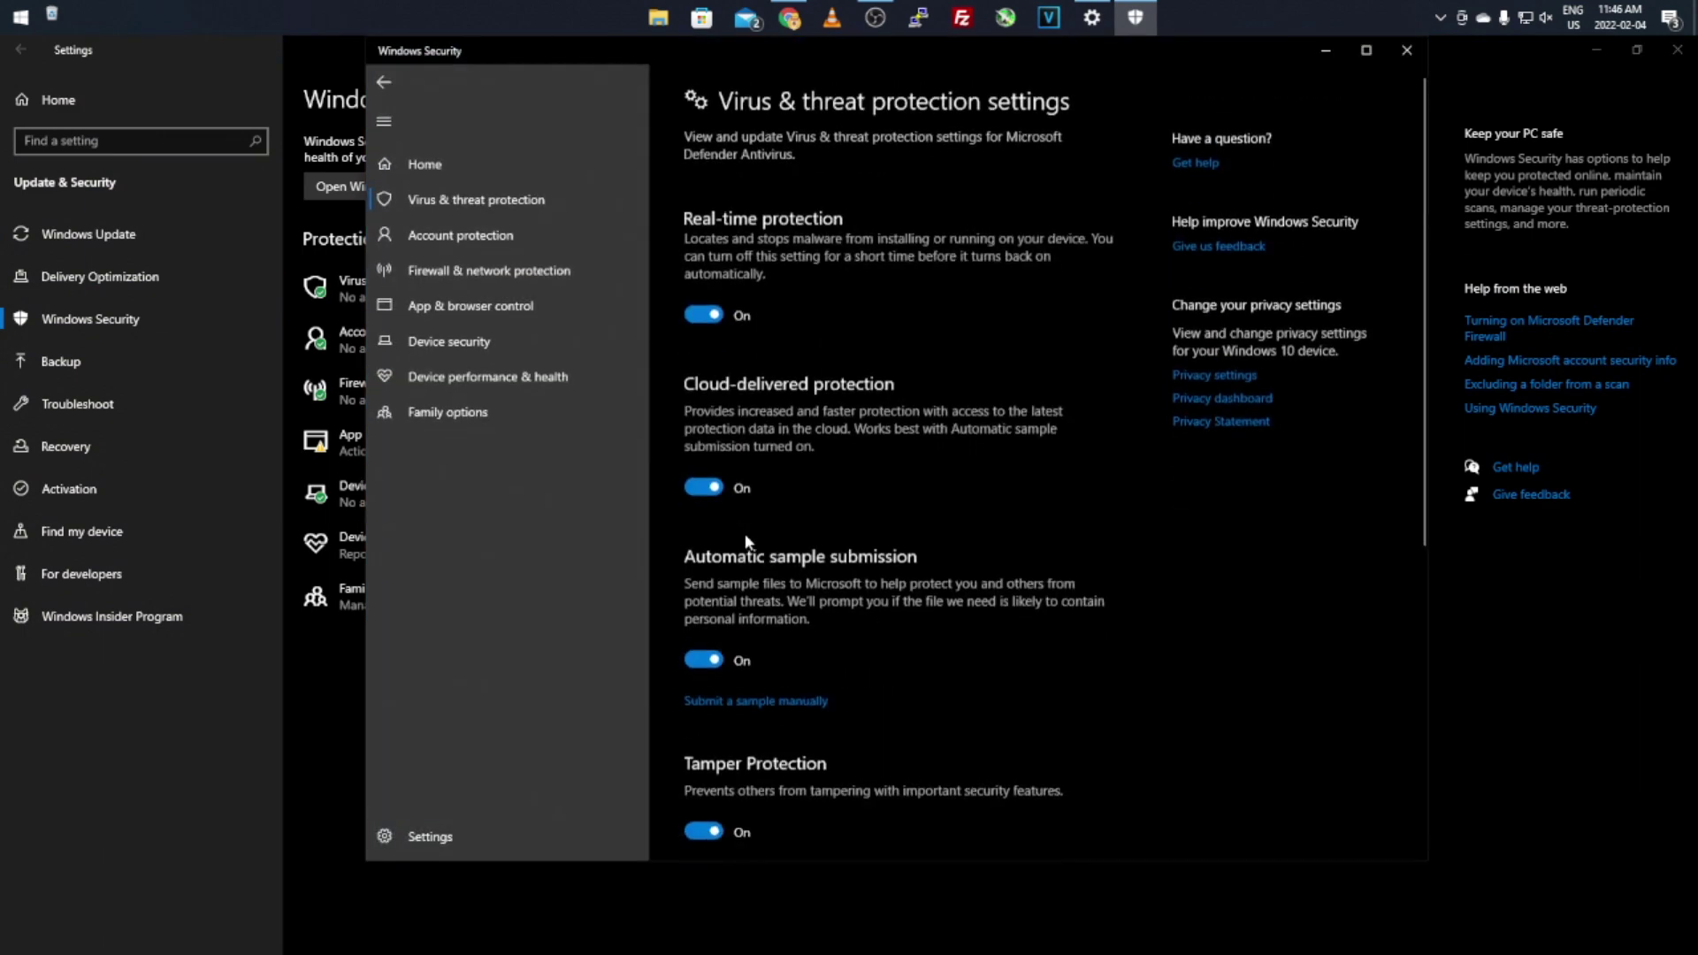
pyautogui.scroll(-5, 725, 412)
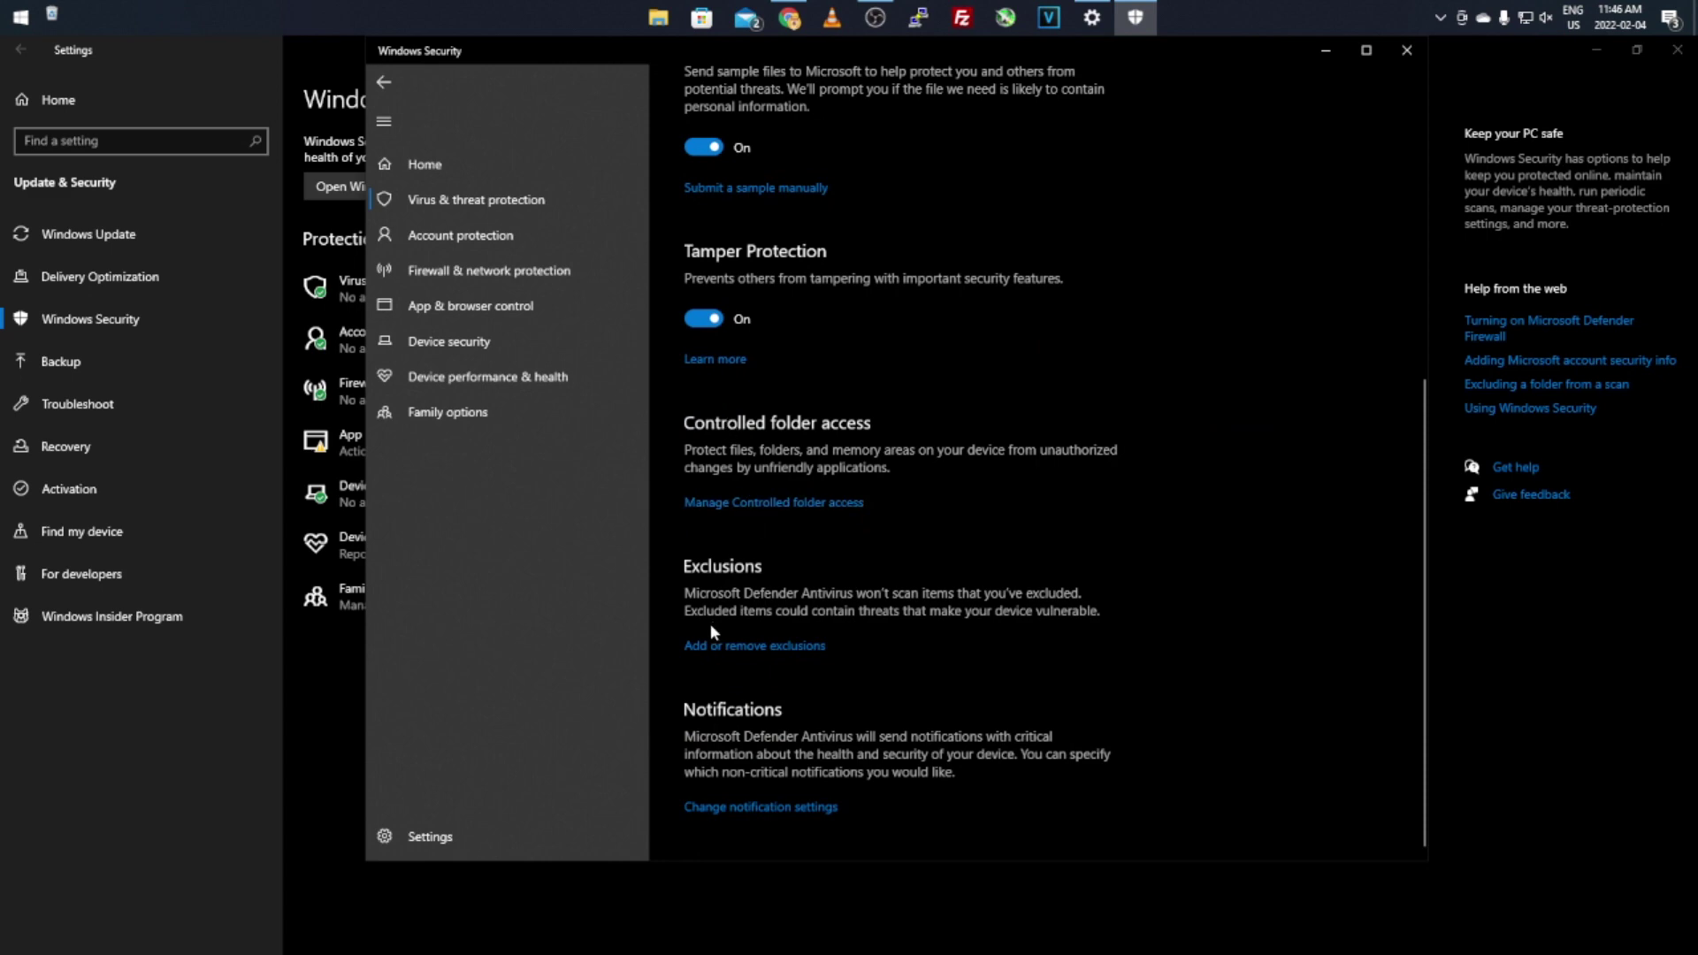
pyautogui.click(739, 646)
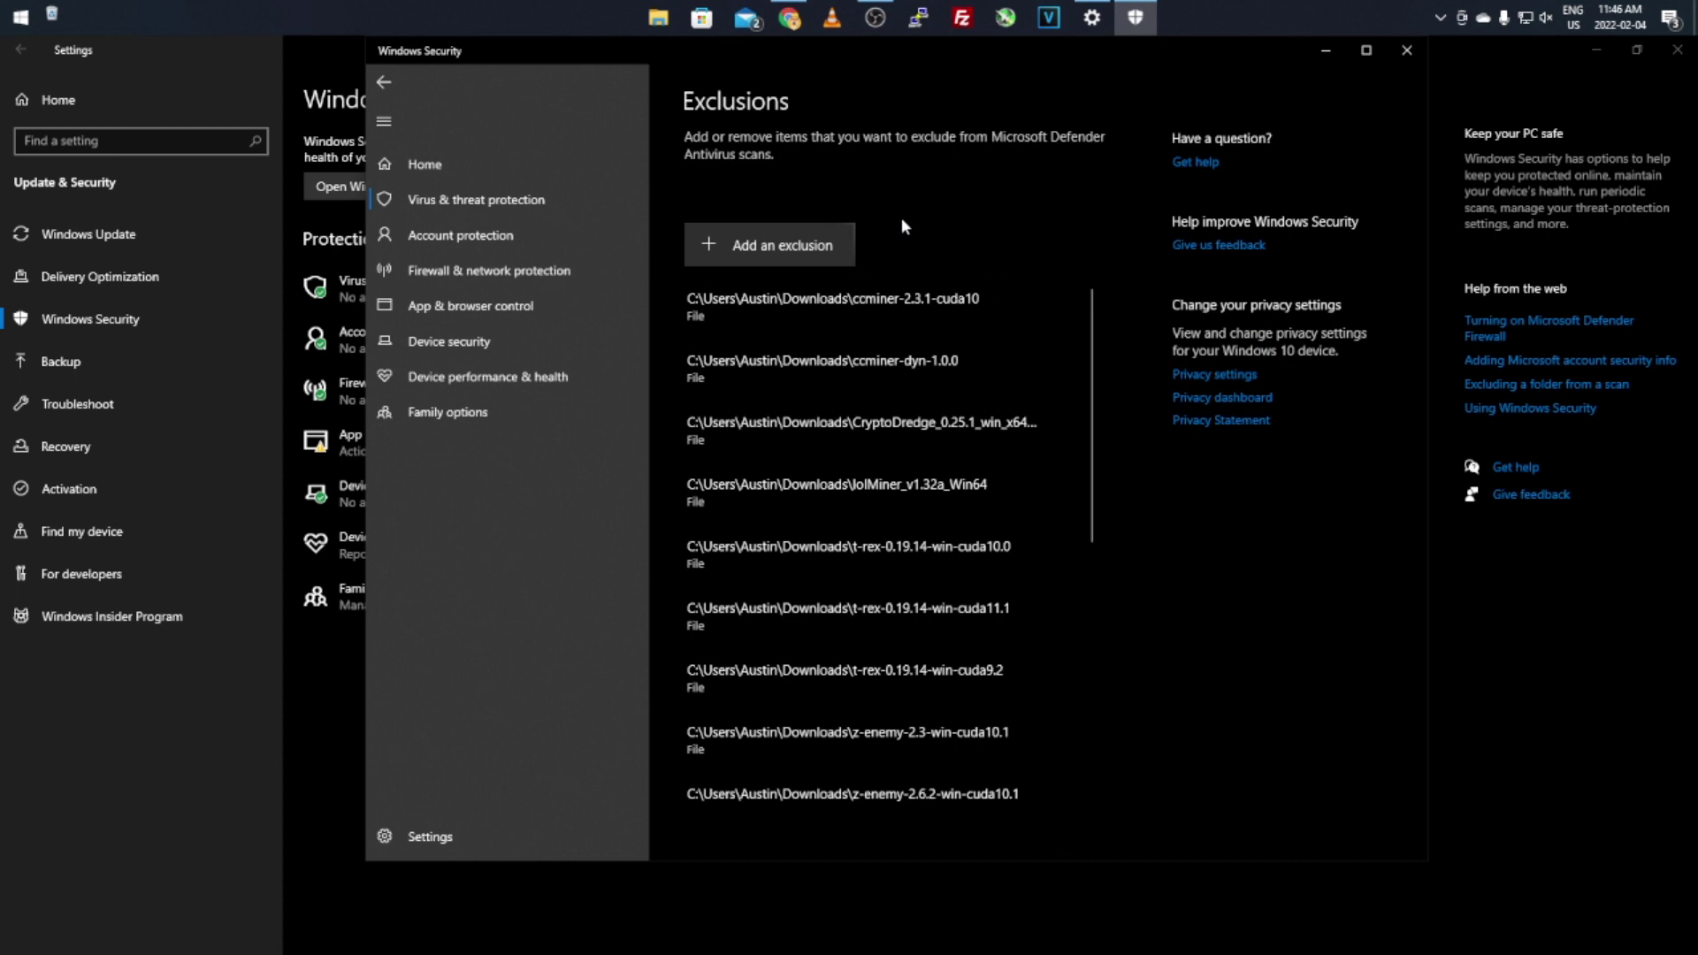
pyautogui.click(735, 247)
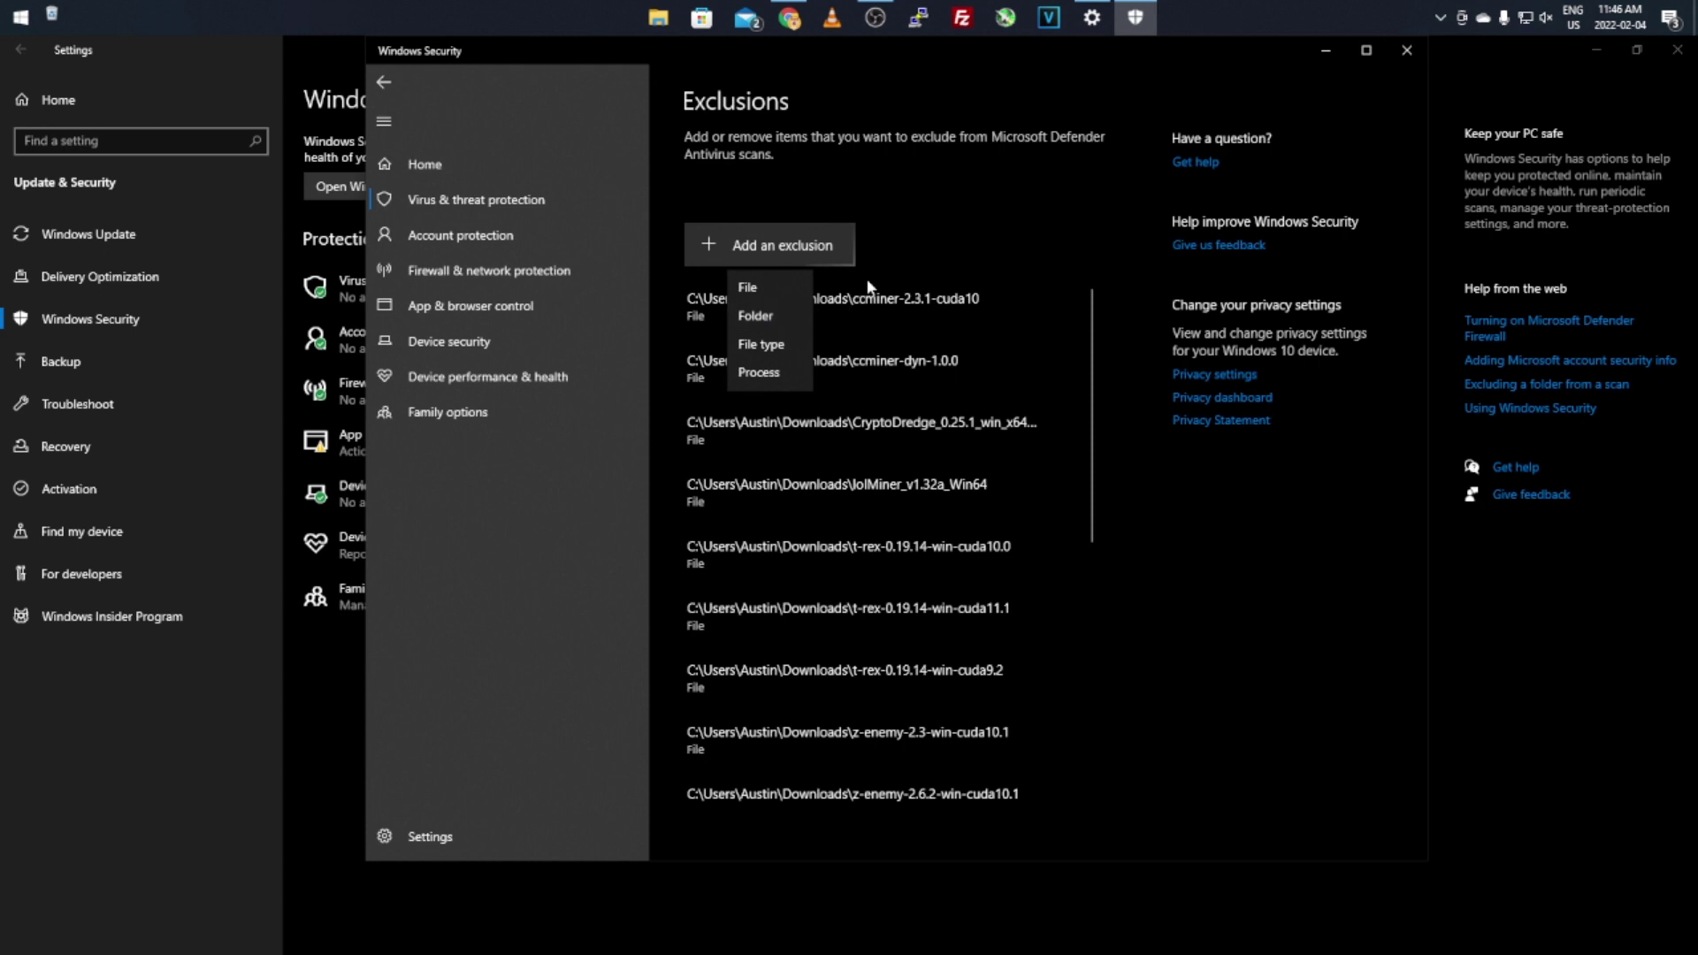
pyautogui.click(970, 177)
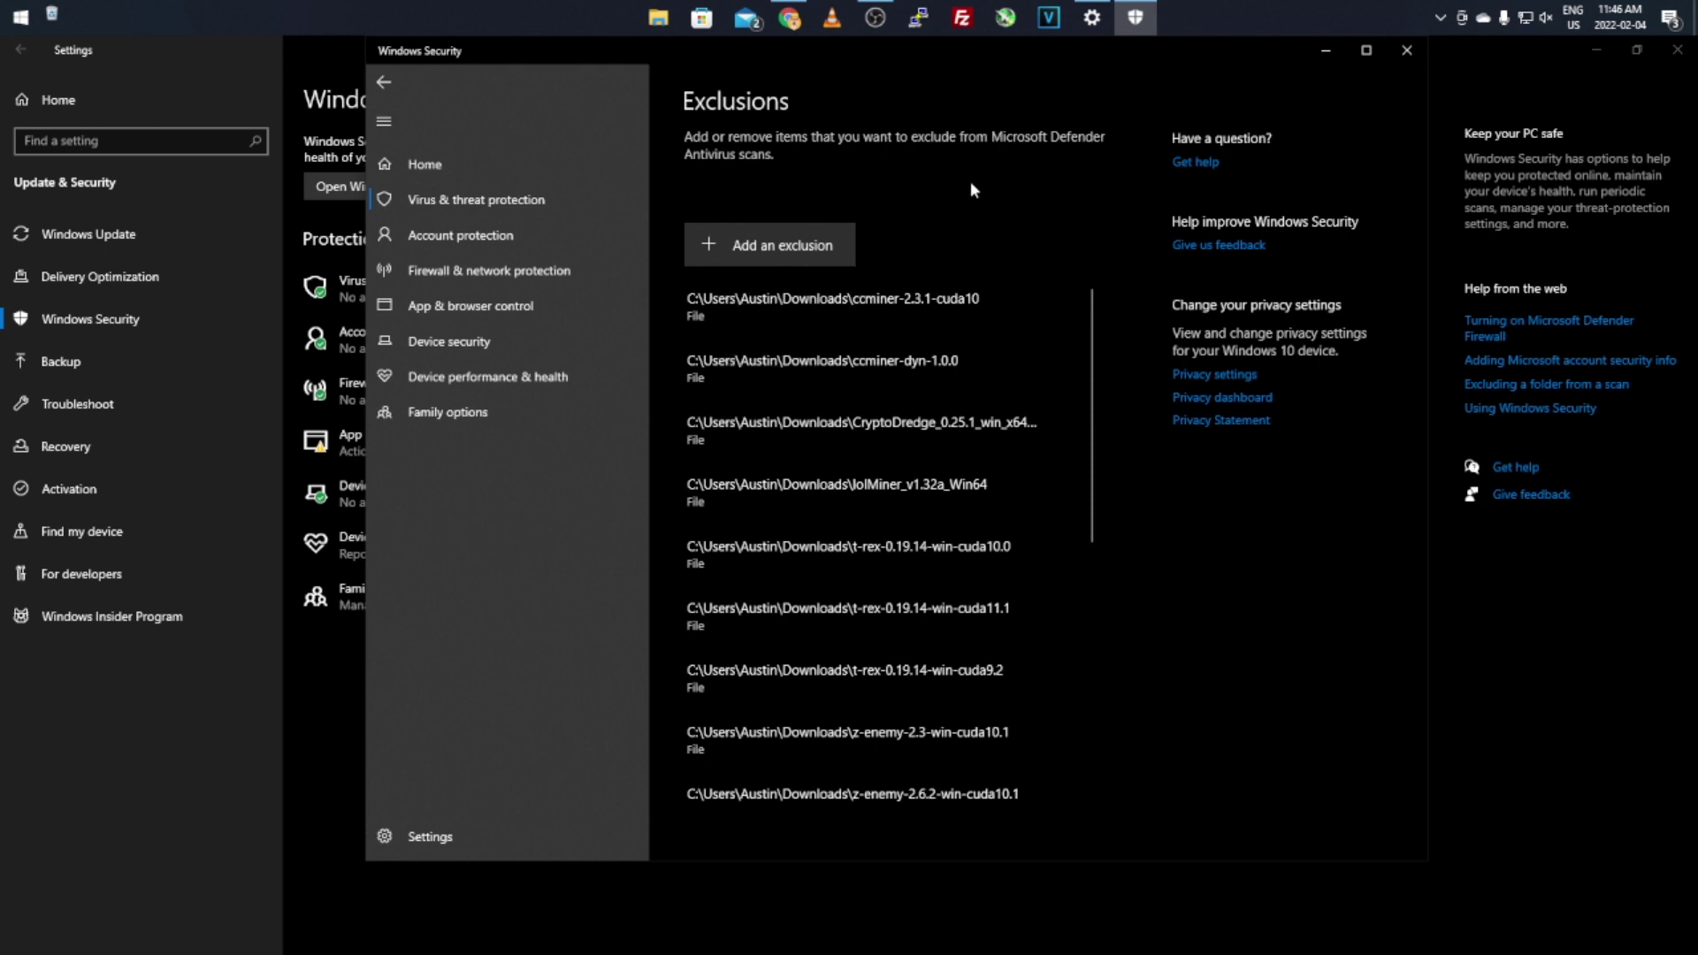